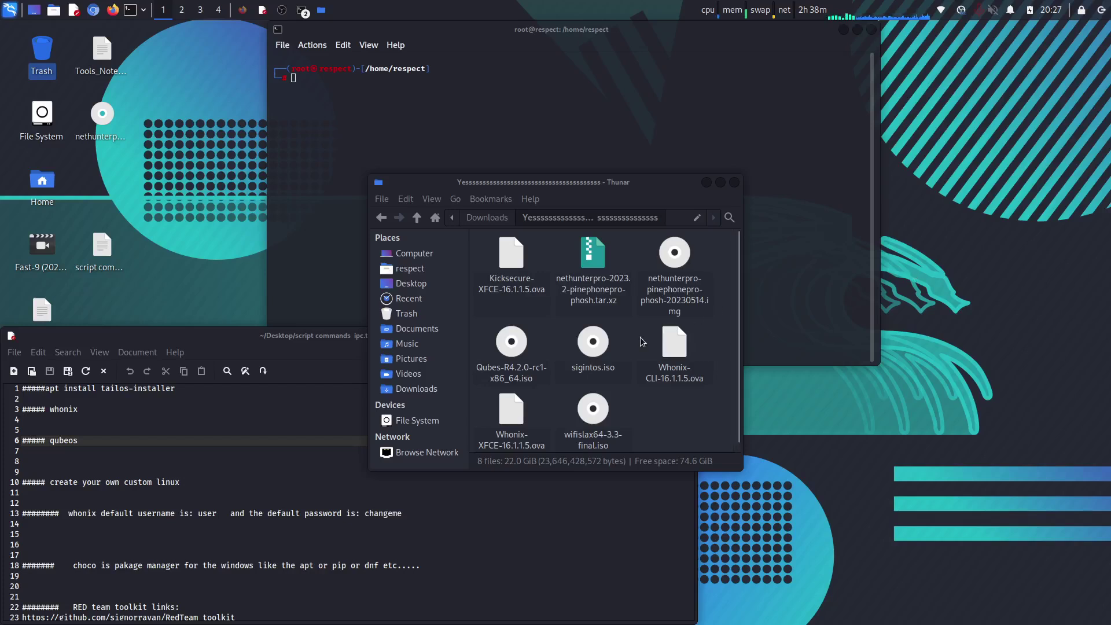
{"action": "scroll", "coordinate": [642, 335], "scroll_direction": "down", "scroll_amount": 1}
- Select the Whonix-XFCE ova, then Qubes-R4.2.0-rc1-x86_64.iso to confirm its 6.0 GiB size
{"action": "left_click", "coordinate": [515, 405]}
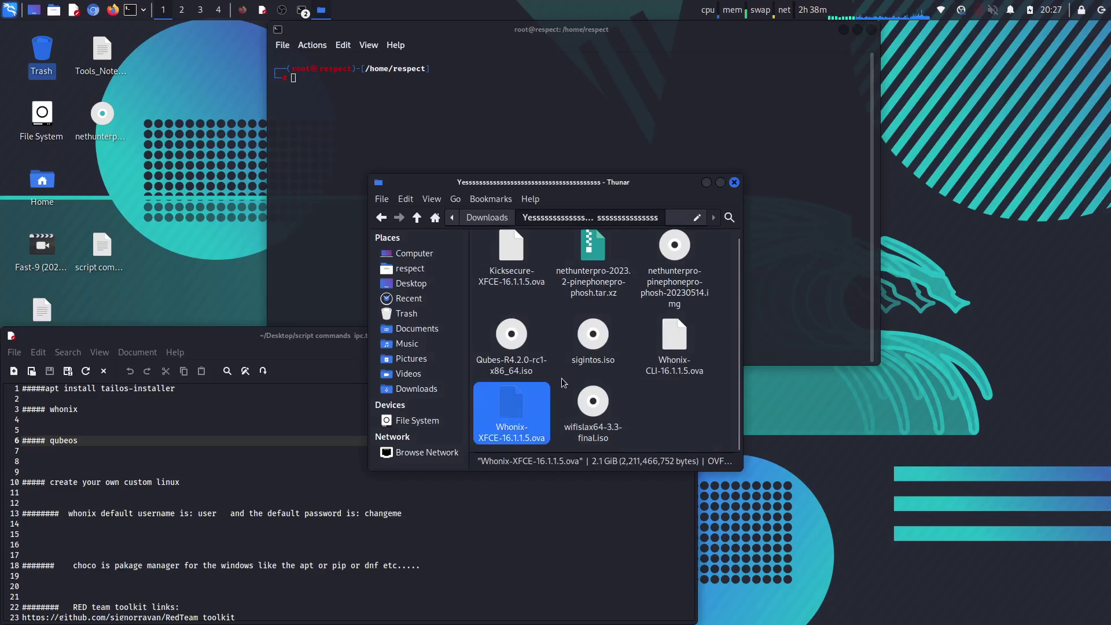
{"action": "left_click", "coordinate": [516, 340]}
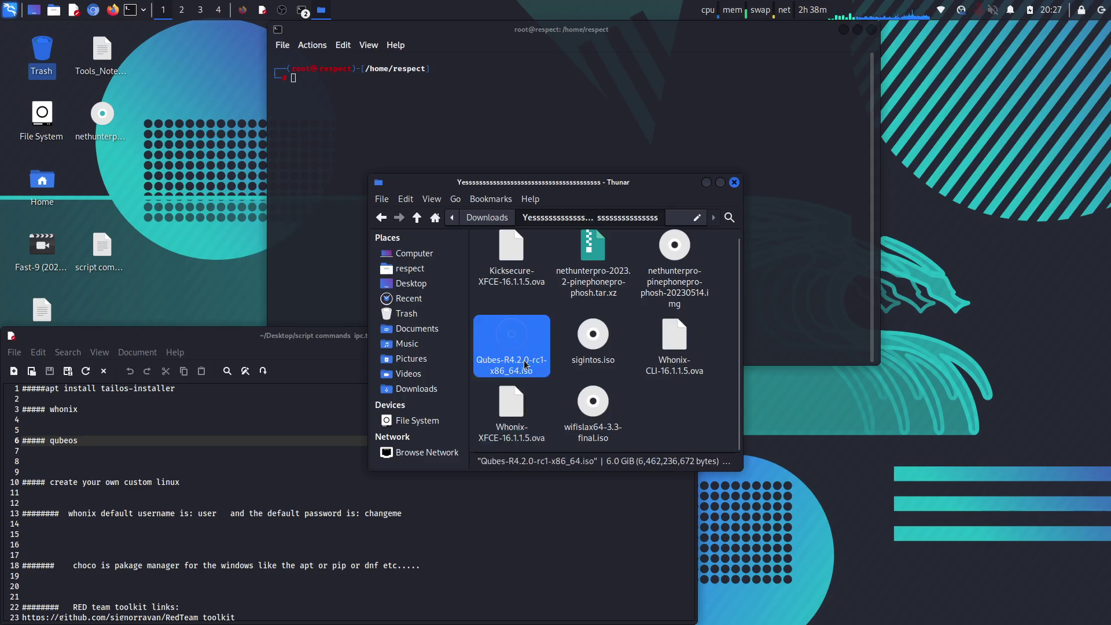
- Bring Firefox forward and start a new tab to search 'download qubes os'
{"action": "left_click", "coordinate": [242, 12]}
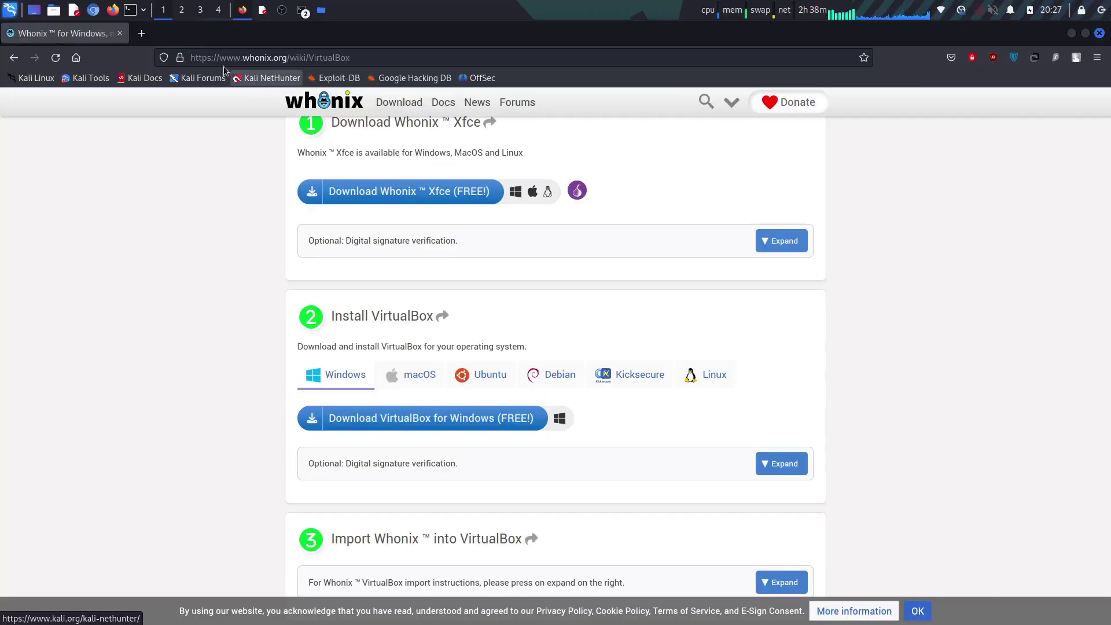
{"action": "left_click", "coordinate": [141, 33]}
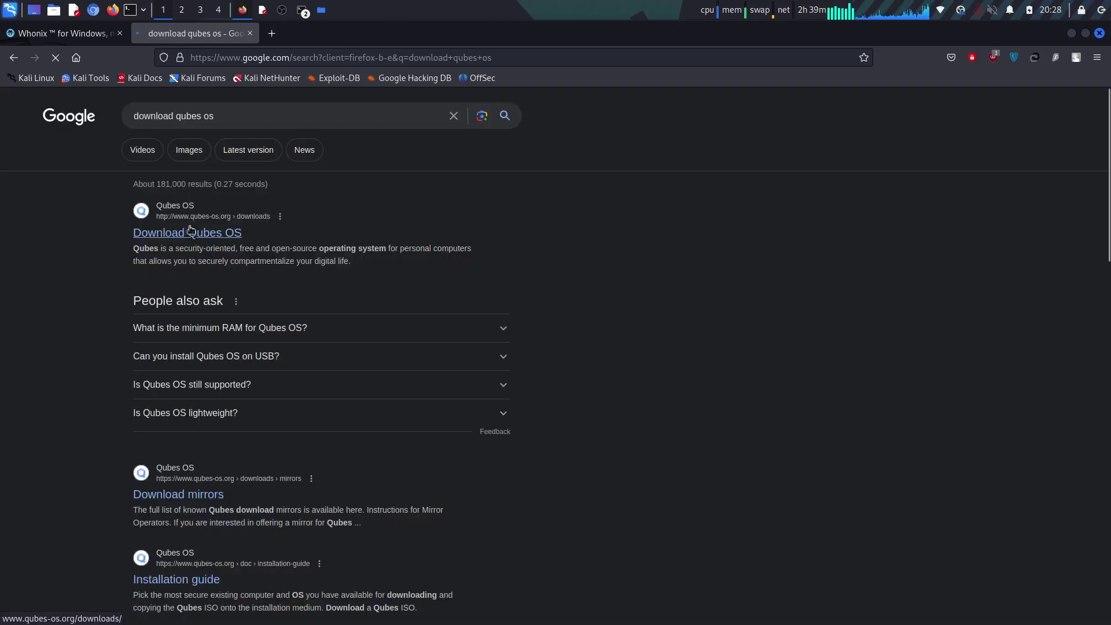
- Open the 'Download Qubes OS' result listing 4.2.0-rc1, then minimize Firefox
{"action": "left_click", "coordinate": [224, 232]}
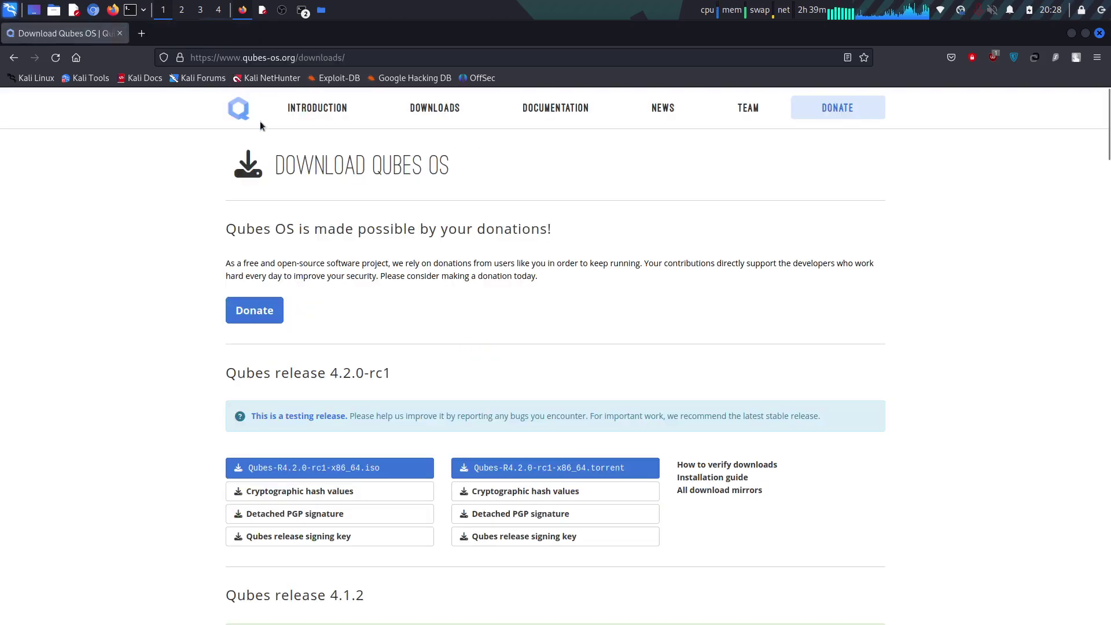
{"action": "scroll", "coordinate": [443, 453], "scroll_direction": "down", "scroll_amount": 3}
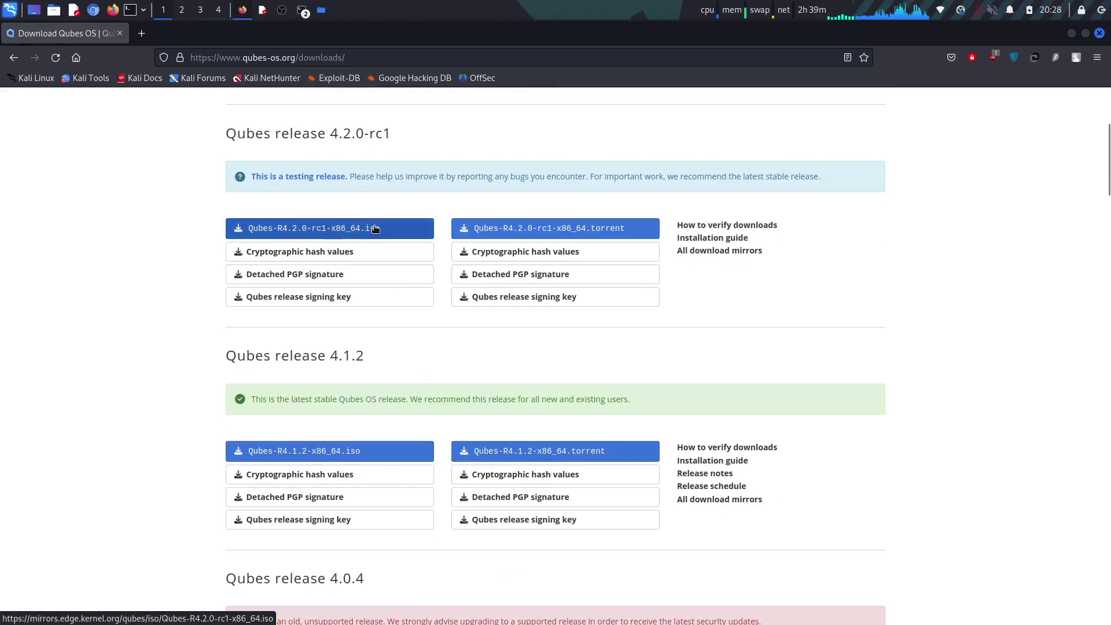
{"action": "left_click", "coordinate": [1074, 36]}
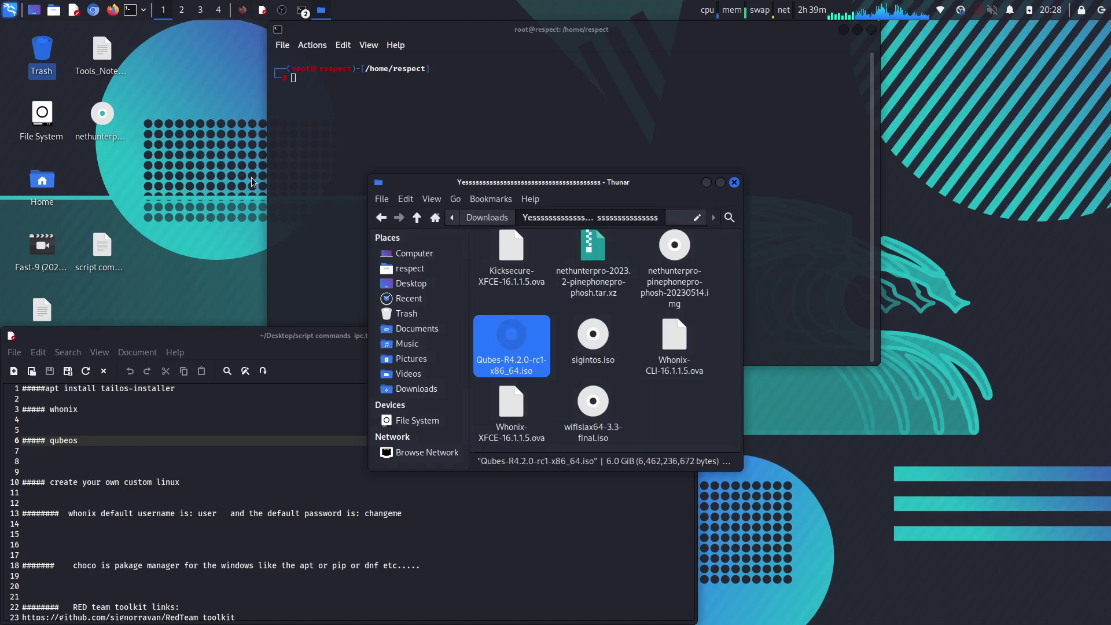
- Launch VirtualBox through the Whisker menu search for 'vi'
{"action": "key", "text": "super"}
{"action": "type", "text": "vi"}
{"action": "key", "text": "Escape"}
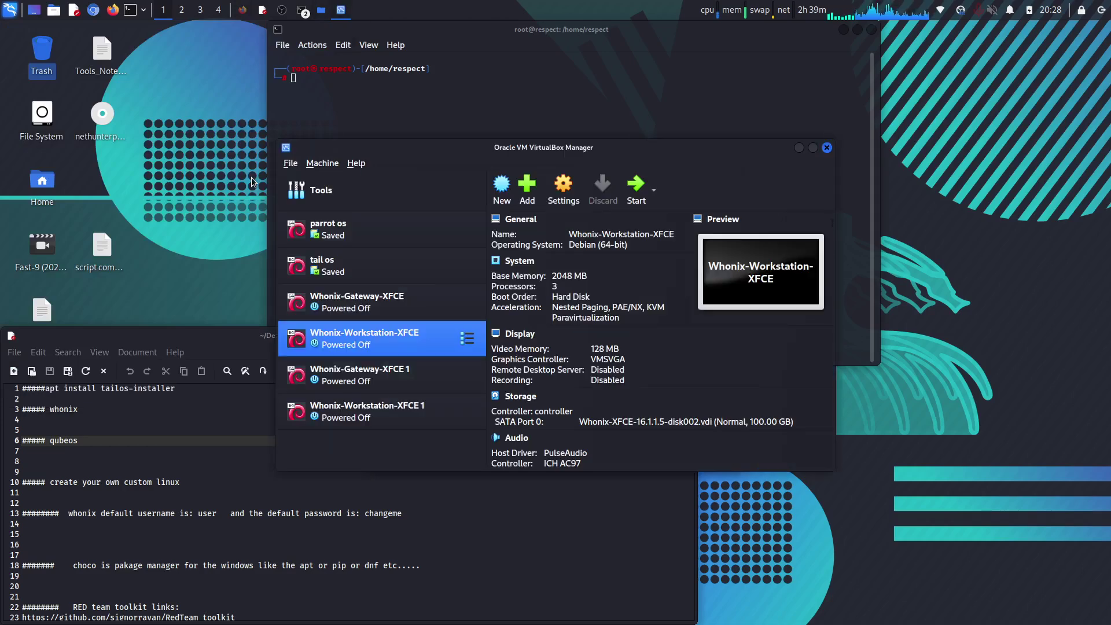
- Begin a new machine named 'Qubes os', detected as Linux, Ubuntu (64-bit)
{"action": "left_click", "coordinate": [511, 196]}
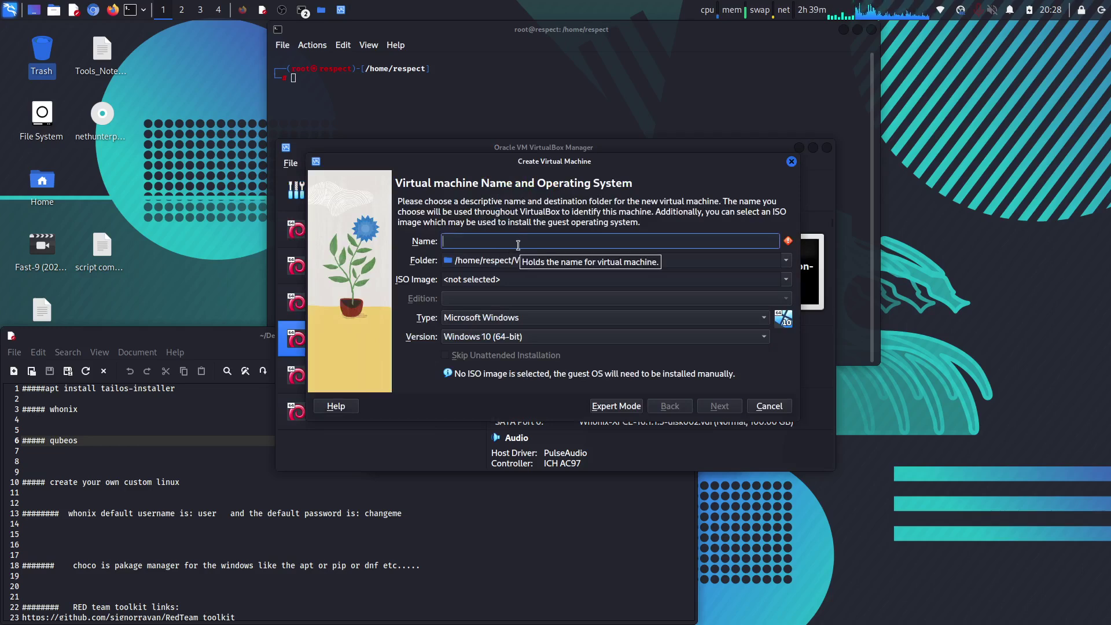
{"action": "type", "text": "Qubes os"}
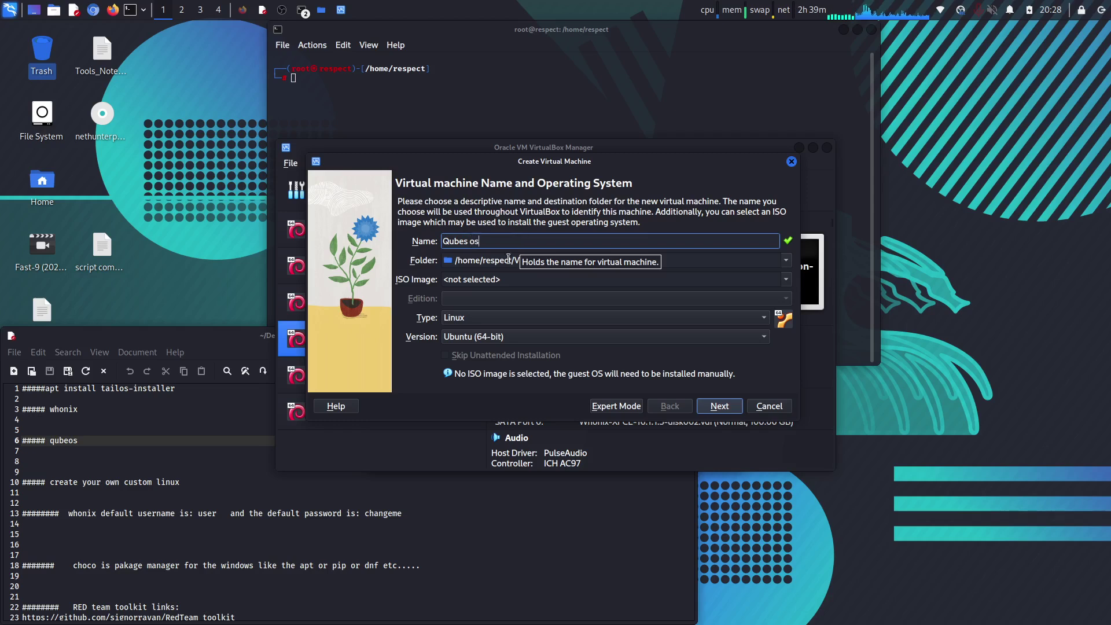
{"action": "left_click", "coordinate": [787, 261]}
- Choose Other… for the machine folder and browse into Downloads' disk-image subfolder
{"action": "left_click", "coordinate": [562, 292]}
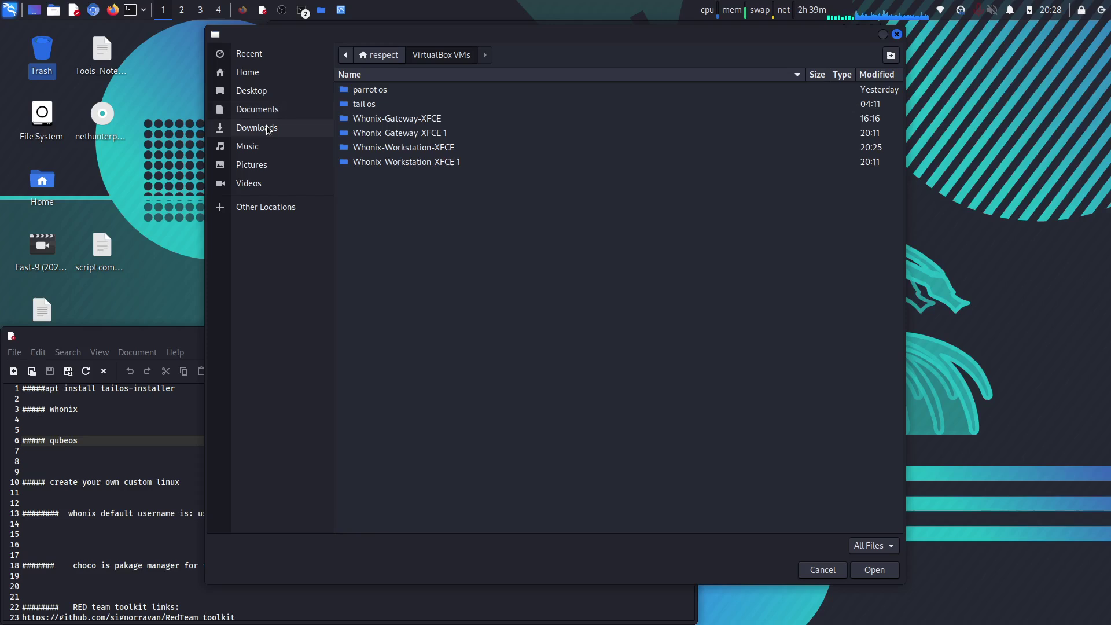
{"action": "left_click", "coordinate": [267, 130]}
{"action": "double_click", "coordinate": [425, 199]}
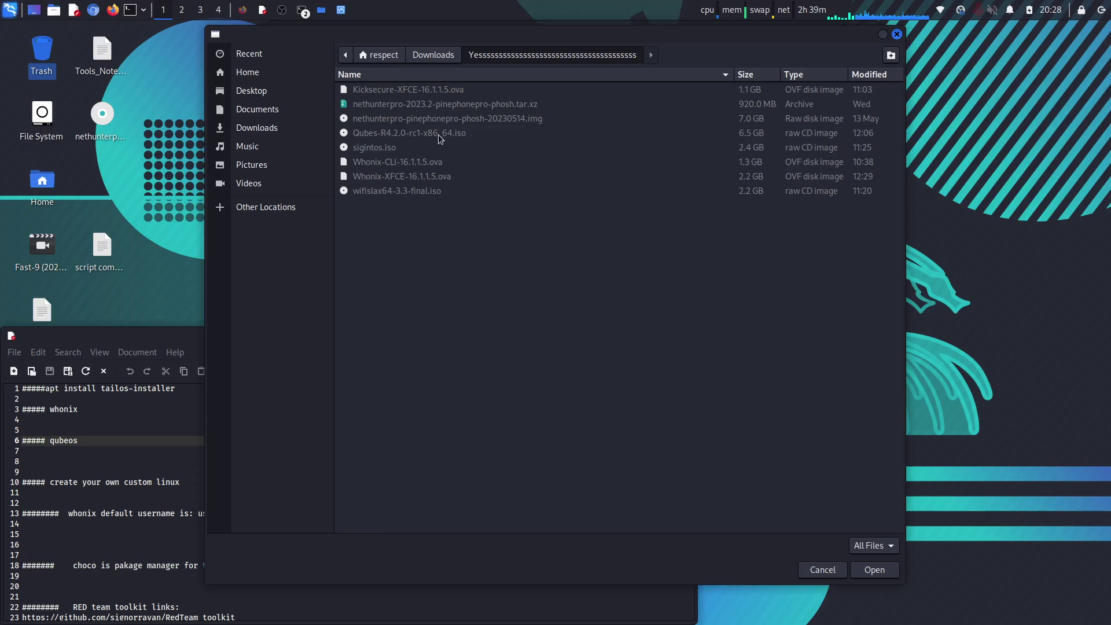
- Cancel the folder chooser, keep Linux as the type, and review the ISO Image list
{"action": "left_click", "coordinate": [896, 34]}
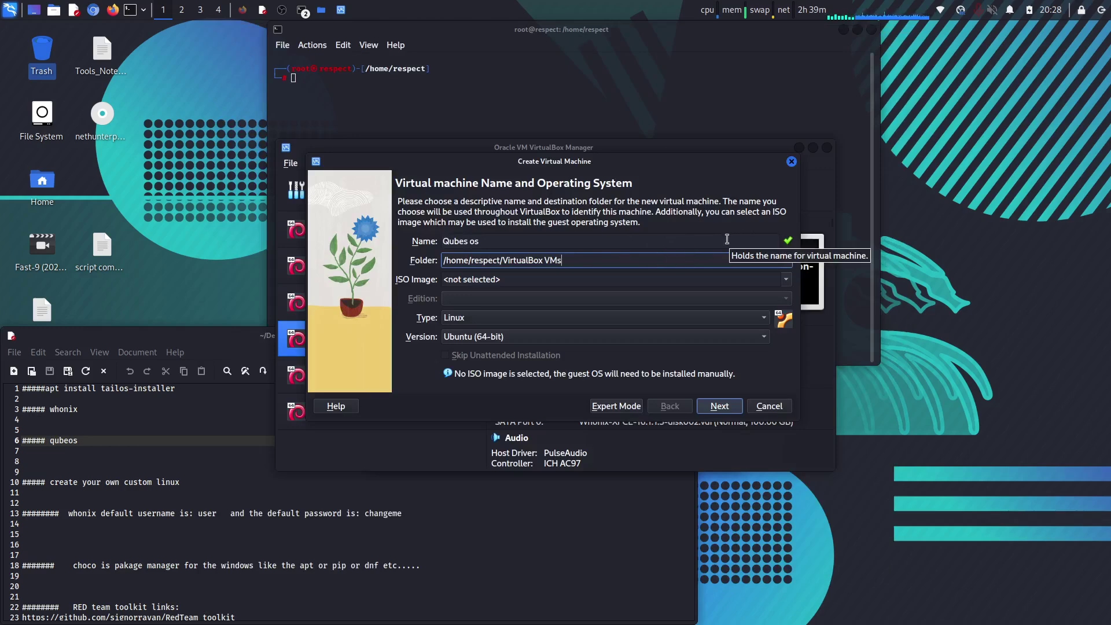
{"action": "left_click", "coordinate": [748, 317]}
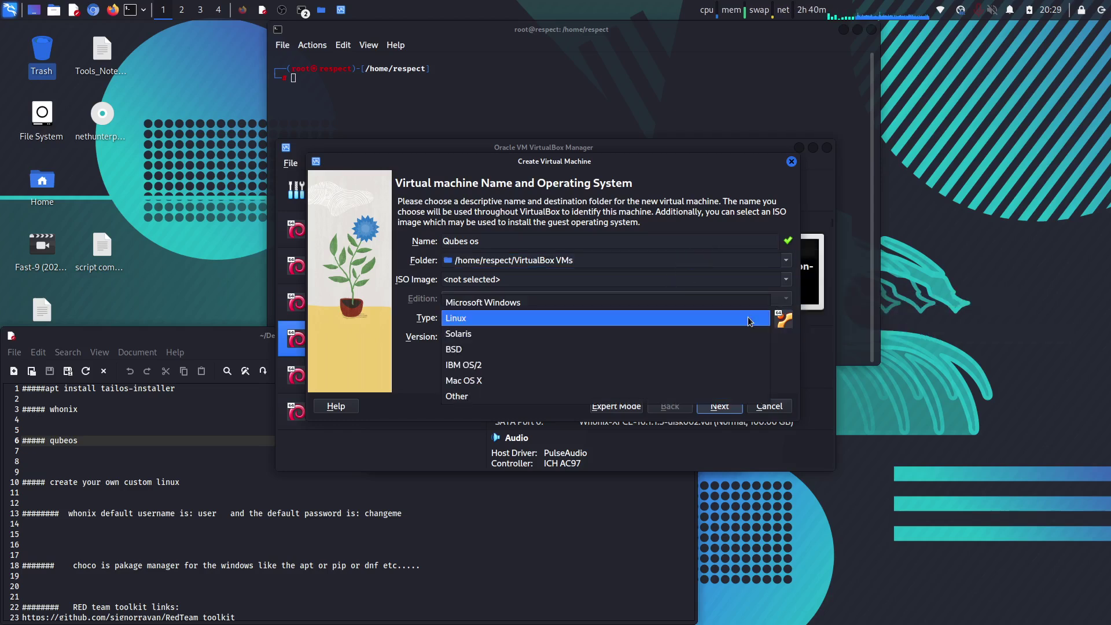
{"action": "left_click", "coordinate": [411, 327]}
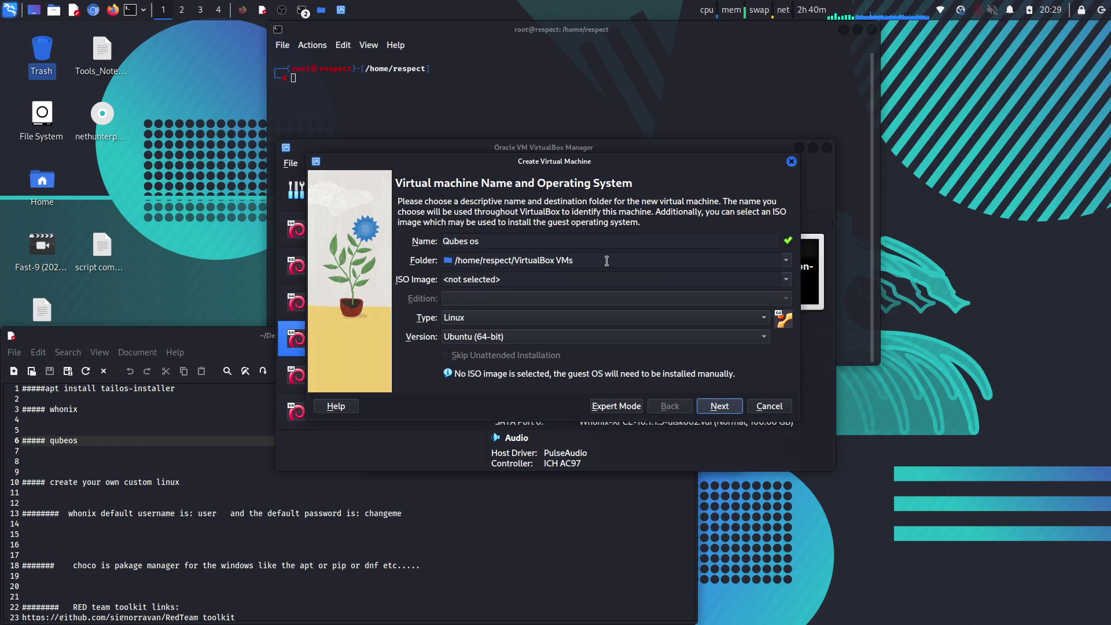
{"action": "left_click", "coordinate": [786, 278]}
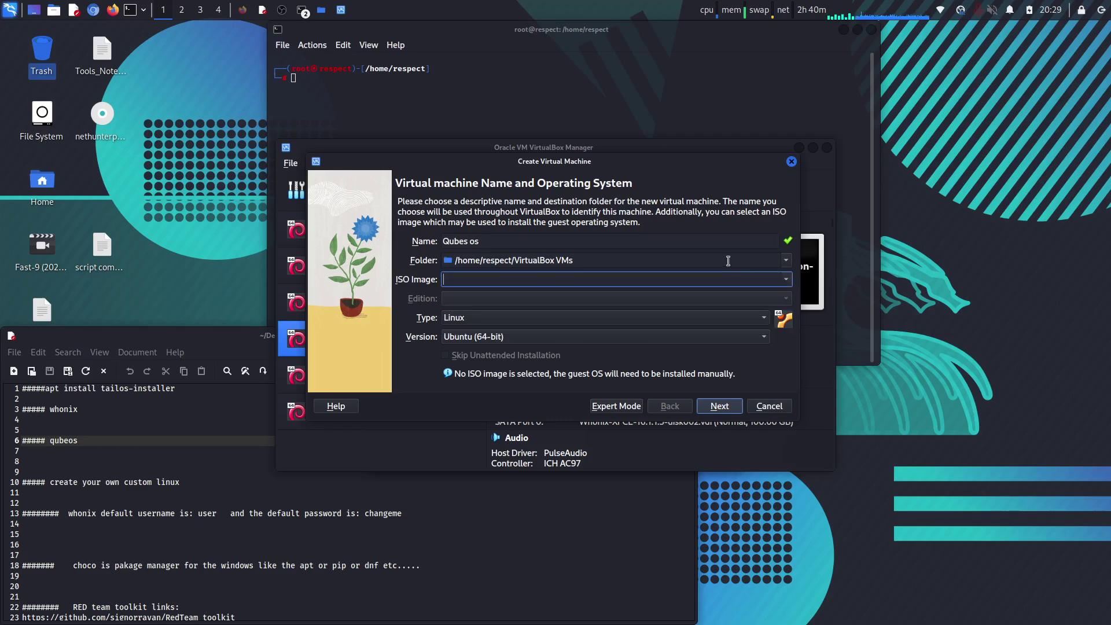
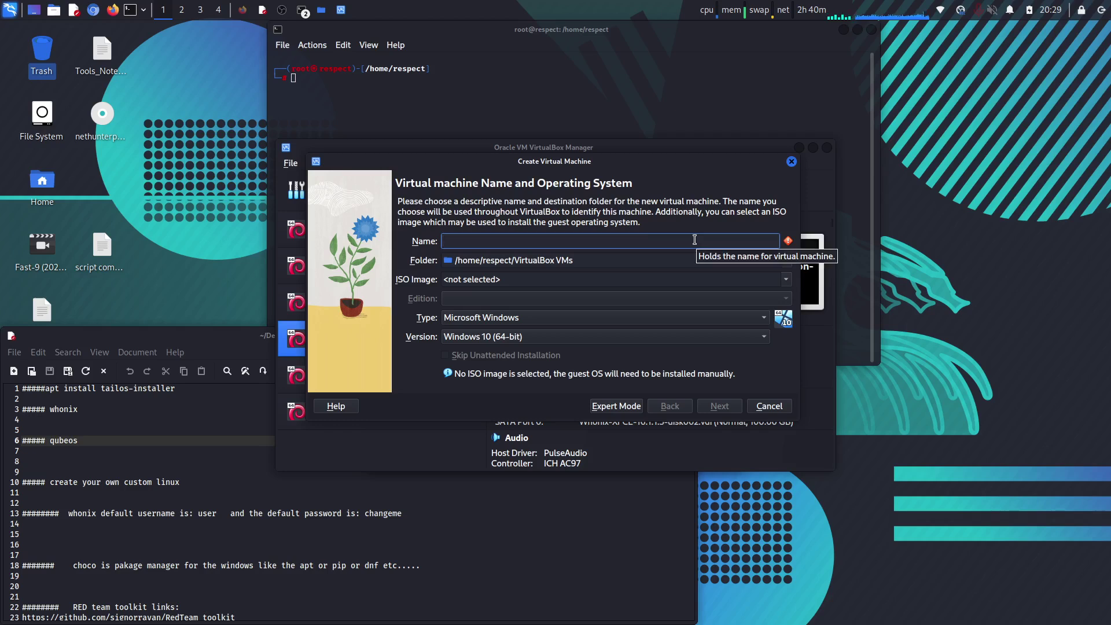
{"action": "type", "text": "Qubes os"}
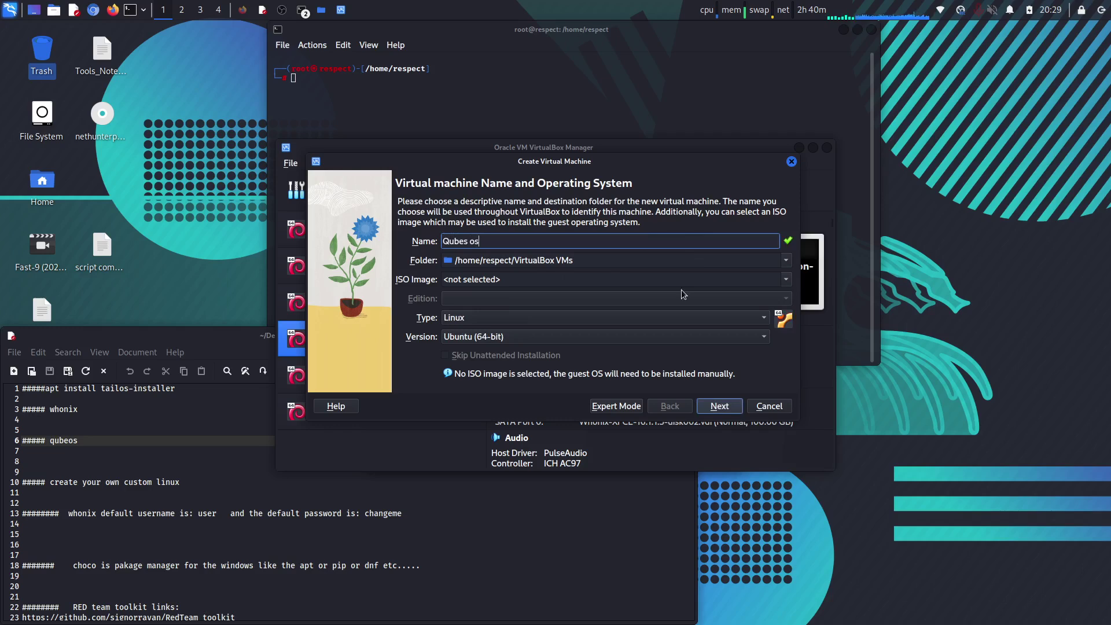
- Attach Qubes-R4.2.0-rc1-x86_64.iso from Downloads as the machine's installer image
{"action": "left_click", "coordinate": [791, 279]}
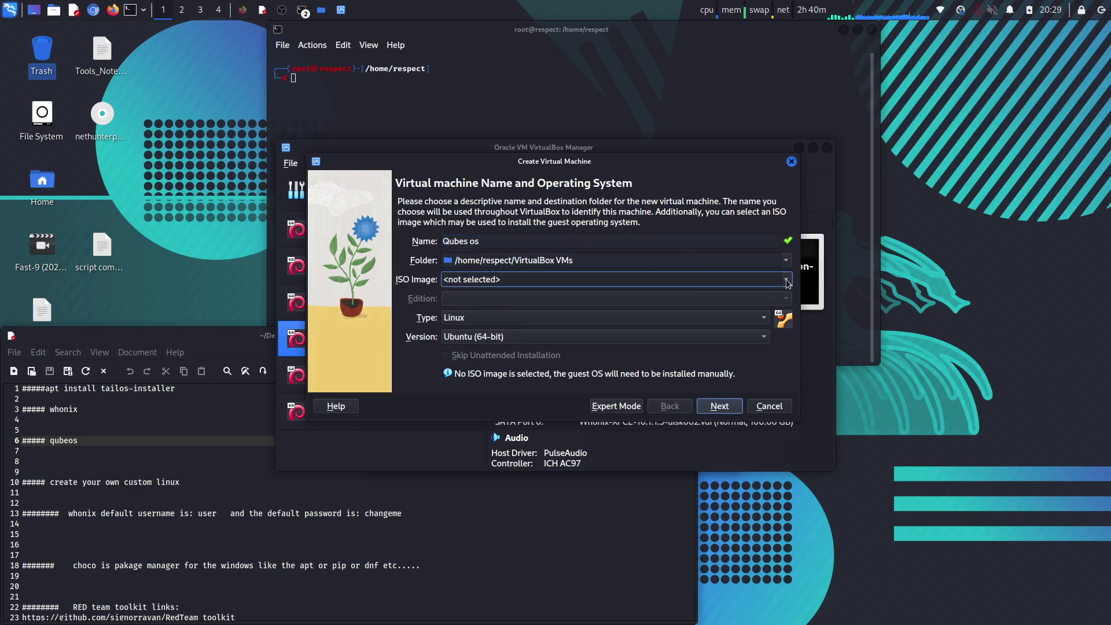
{"action": "left_click", "coordinate": [786, 279]}
{"action": "left_click", "coordinate": [659, 300]}
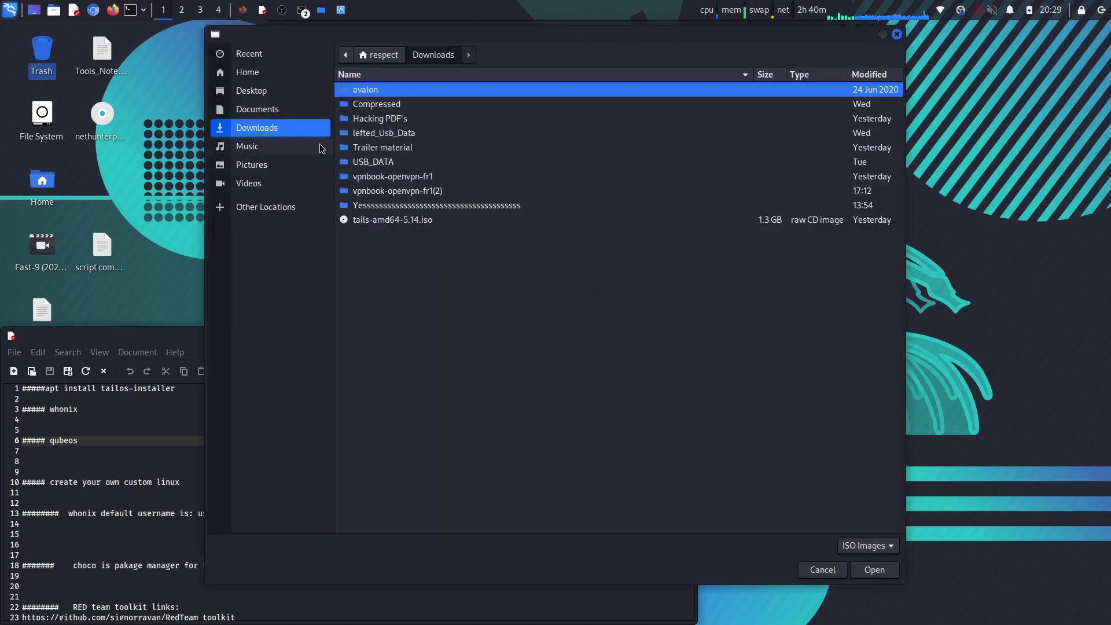
{"action": "double_click", "coordinate": [391, 207]}
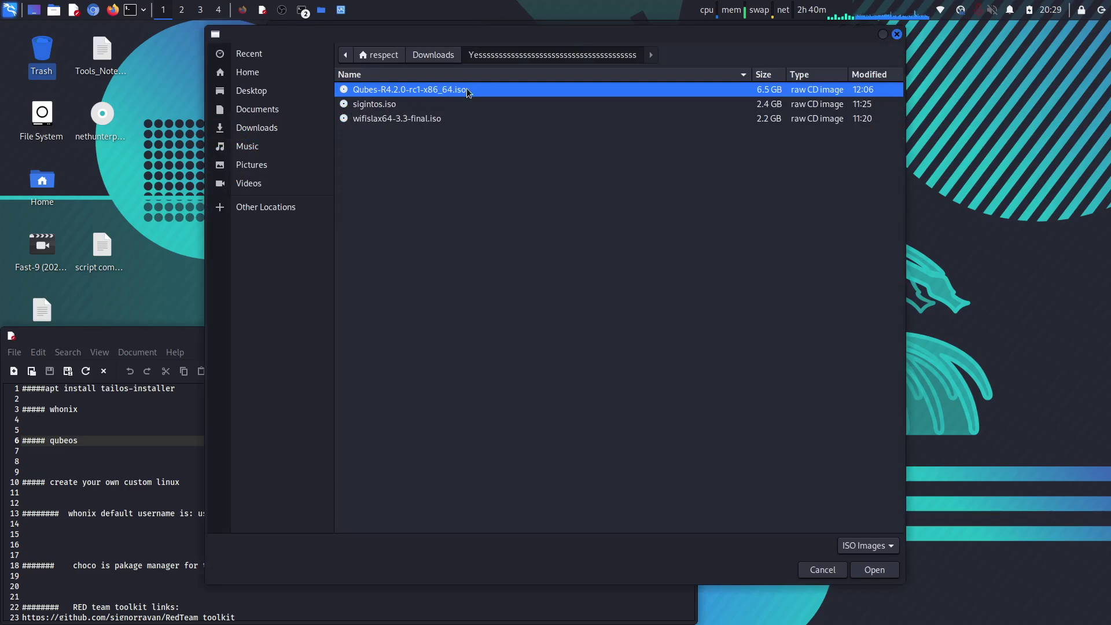
{"action": "left_click", "coordinate": [874, 569]}
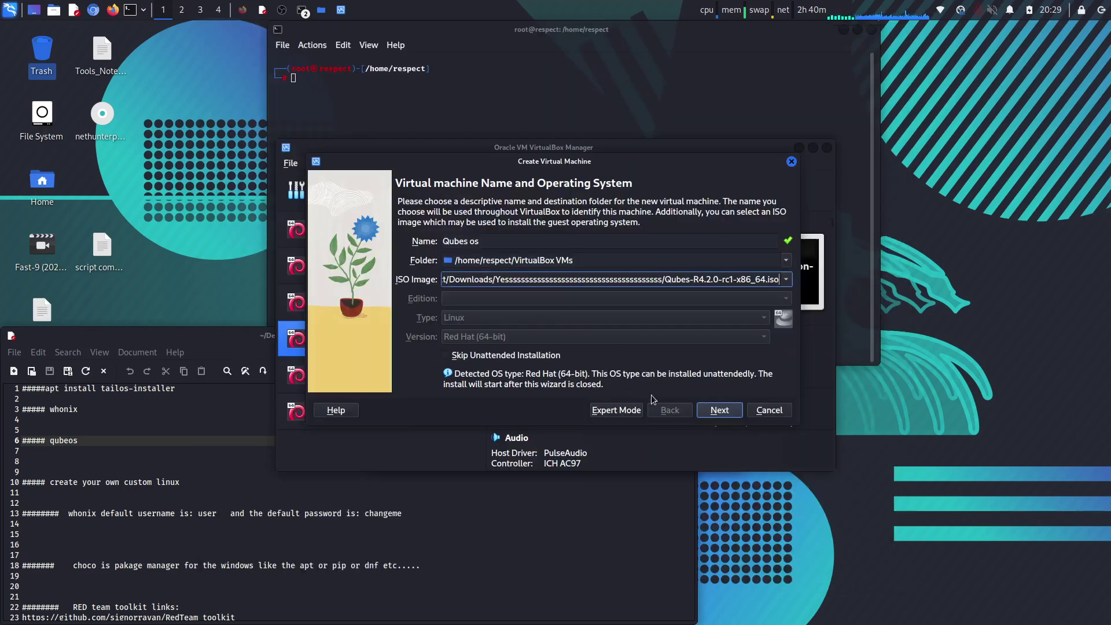
- Reveal the unattended-install password and correct the hostname to 'Qubesos'
{"action": "left_click", "coordinate": [712, 409]}
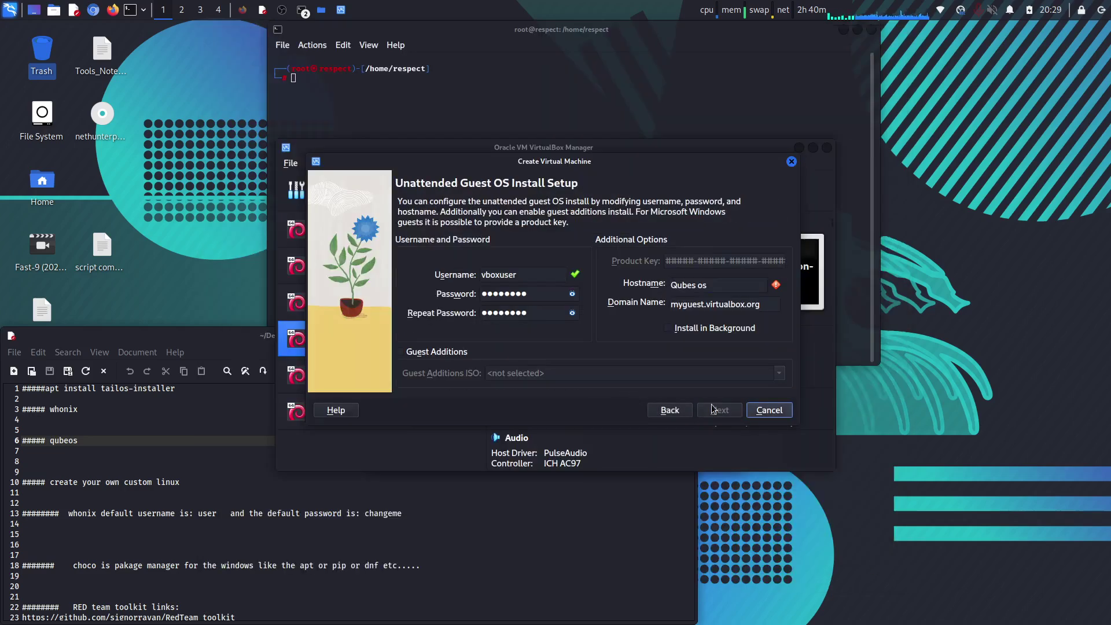
{"action": "left_click", "coordinate": [574, 295]}
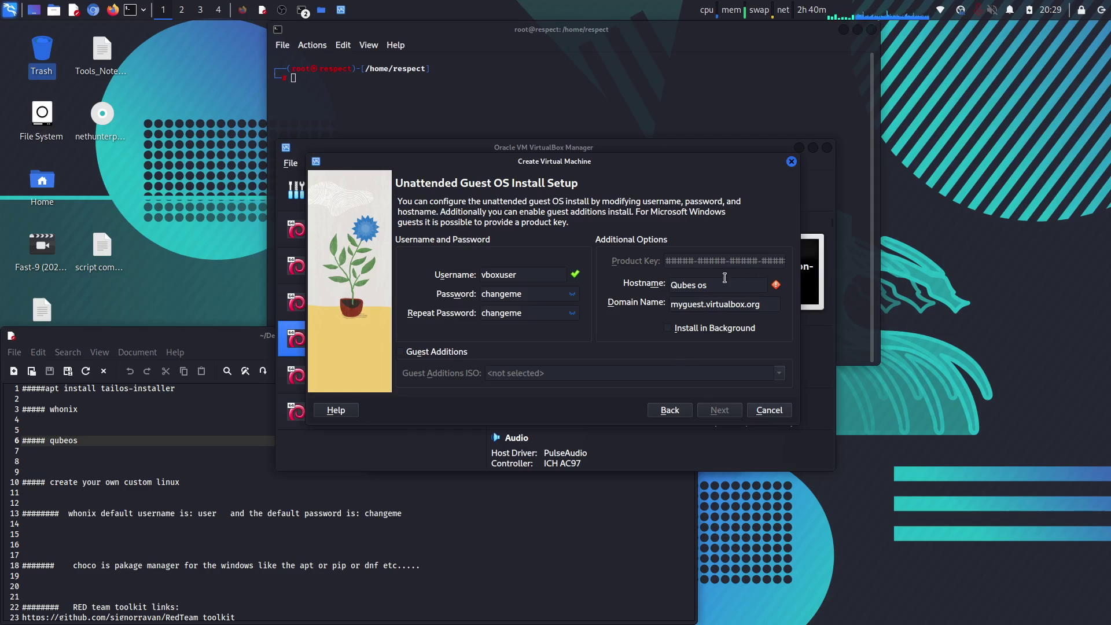
{"action": "left_click", "coordinate": [725, 284]}
{"action": "key", "text": "BackSpace"}
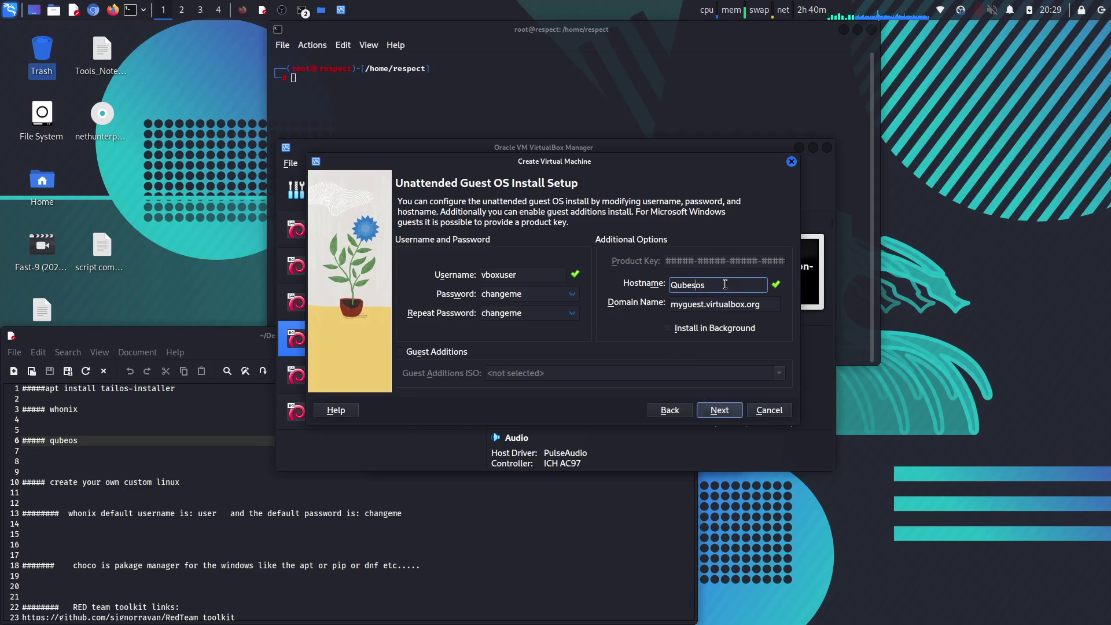
{"action": "type", "text": "-"}
{"action": "left_click", "coordinate": [719, 411]}
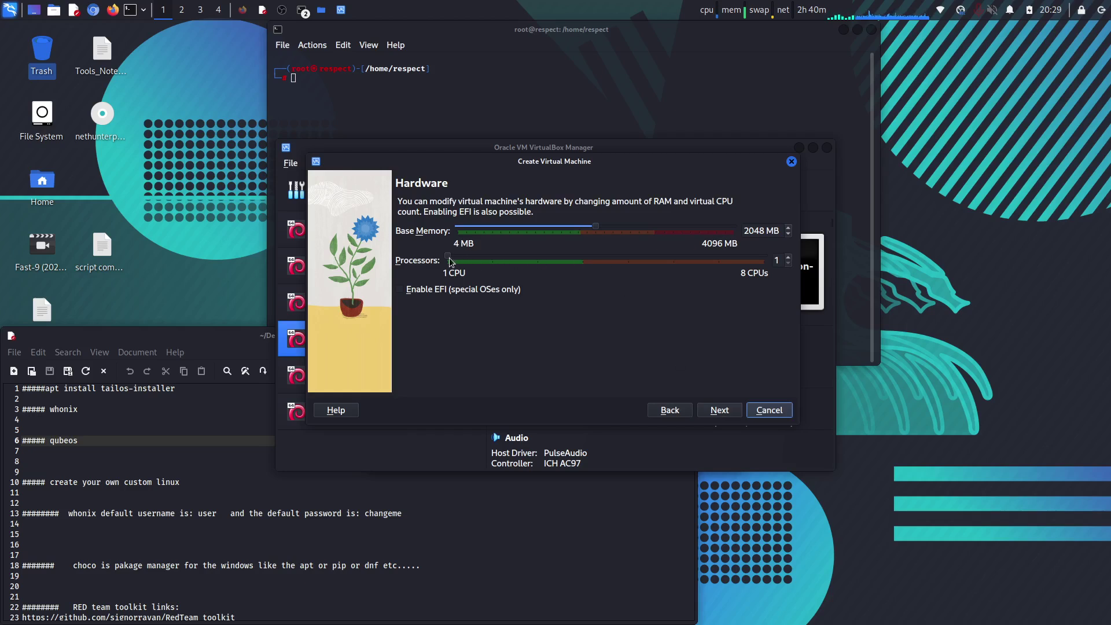
- Allocate 4 processors, 1637 MB memory and a 20 GB disk, then finish the wizard
{"action": "left_click_drag", "start_coordinate": [450, 261], "coordinate": [497, 261]}
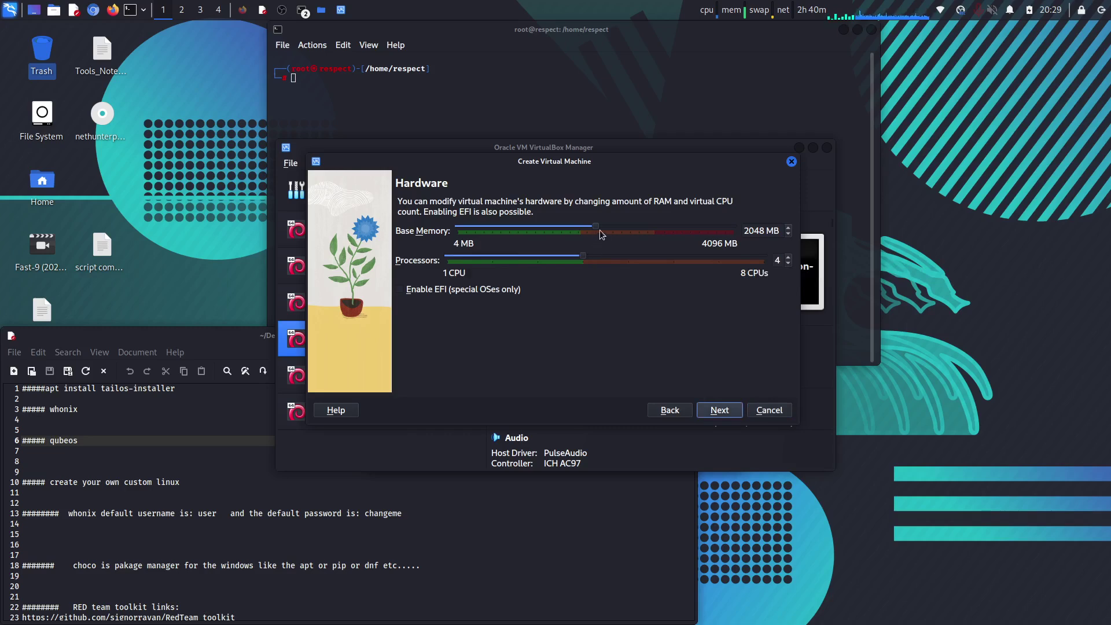
{"action": "left_click_drag", "start_coordinate": [596, 227], "coordinate": [567, 231]}
{"action": "left_click", "coordinate": [720, 413]}
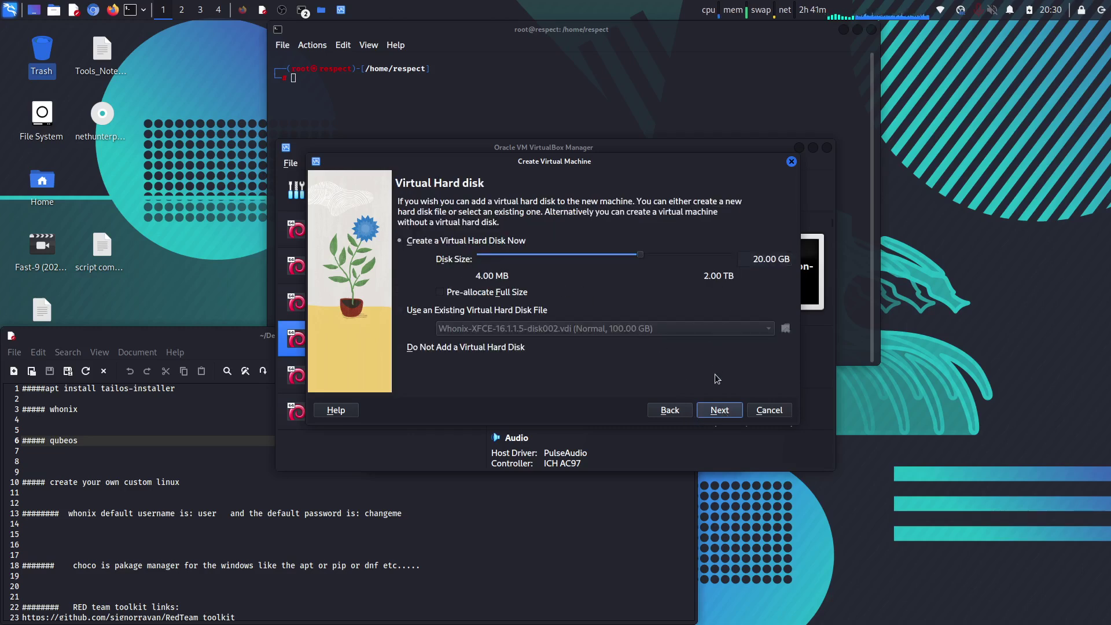
{"action": "left_click", "coordinate": [721, 414]}
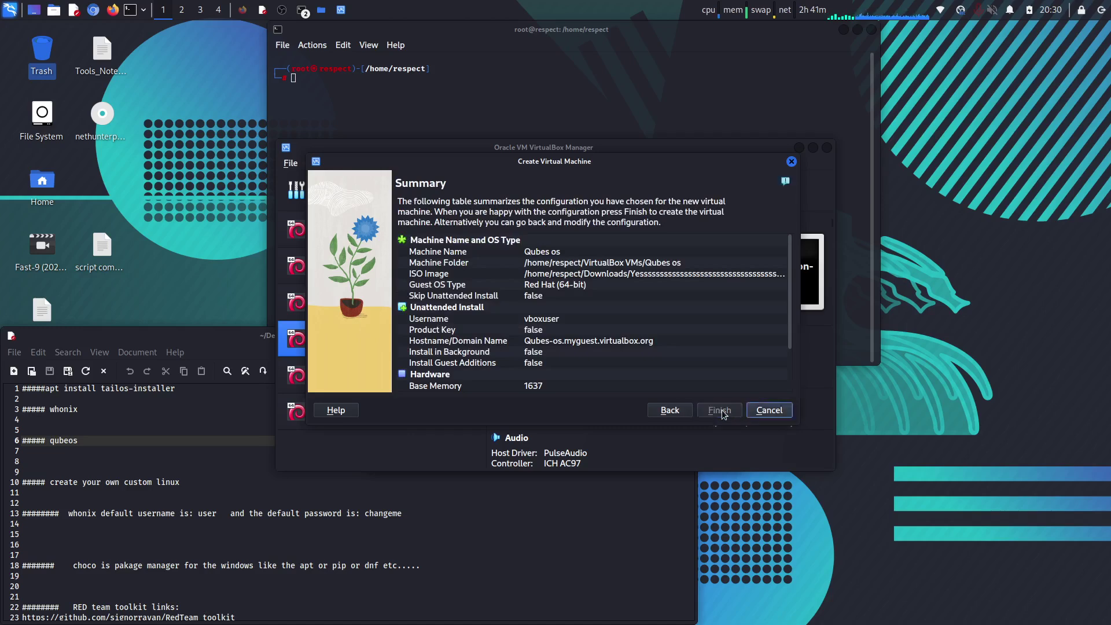
{"action": "left_click", "coordinate": [719, 412]}
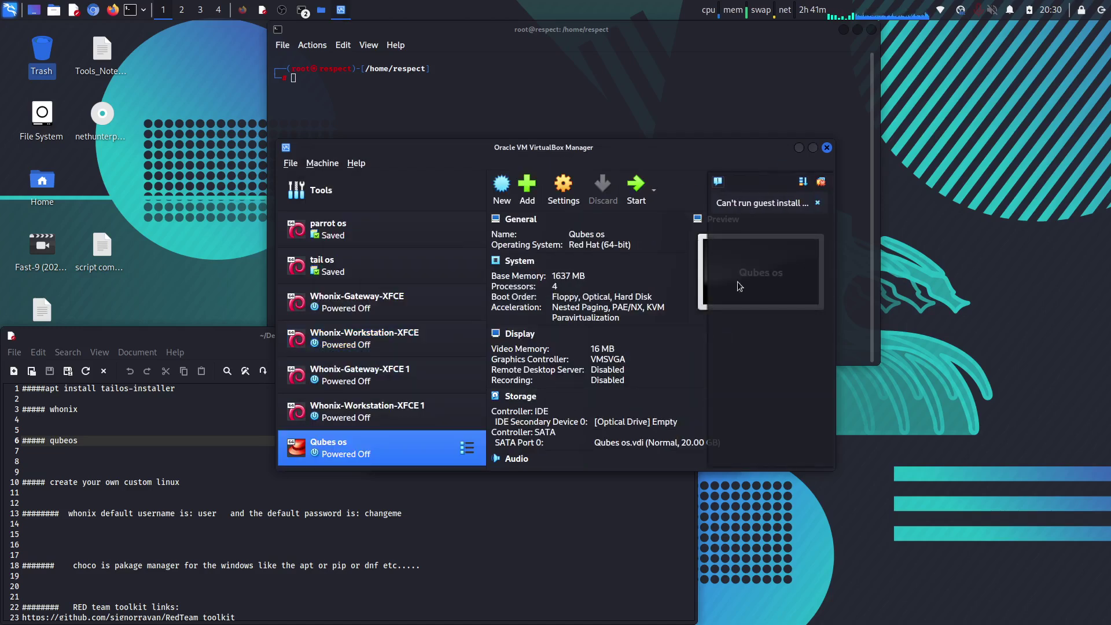
- Dismiss the notification and launch the Qubes os machine with Normal Start
{"action": "left_click", "coordinate": [818, 203]}
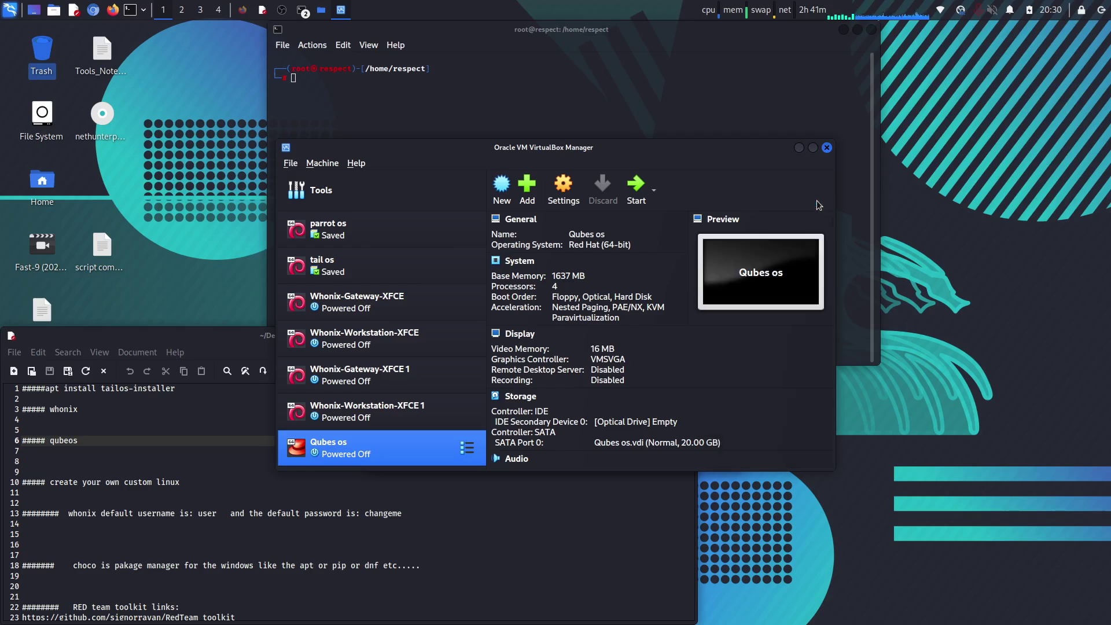
{"action": "right_click", "coordinate": [352, 452]}
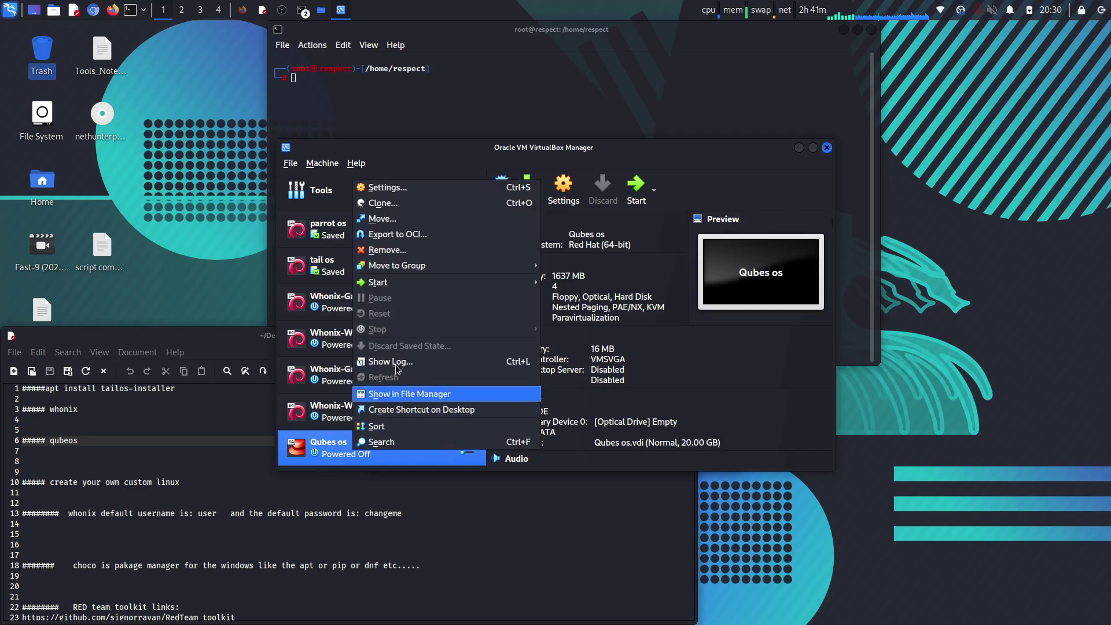
{"action": "mouse_move", "coordinate": [379, 282]}
{"action": "left_click", "coordinate": [564, 284]}
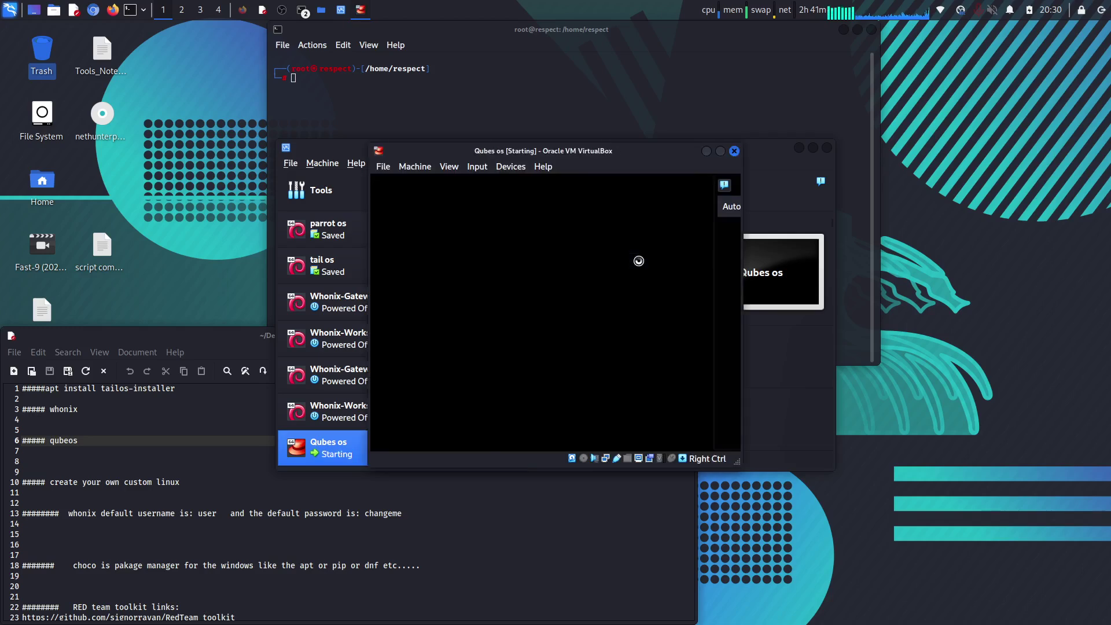
- Mount the Qubes R4.2.0-rc1 ISO in the DVD drive and retry the boot
{"action": "left_click", "coordinate": [726, 205]}
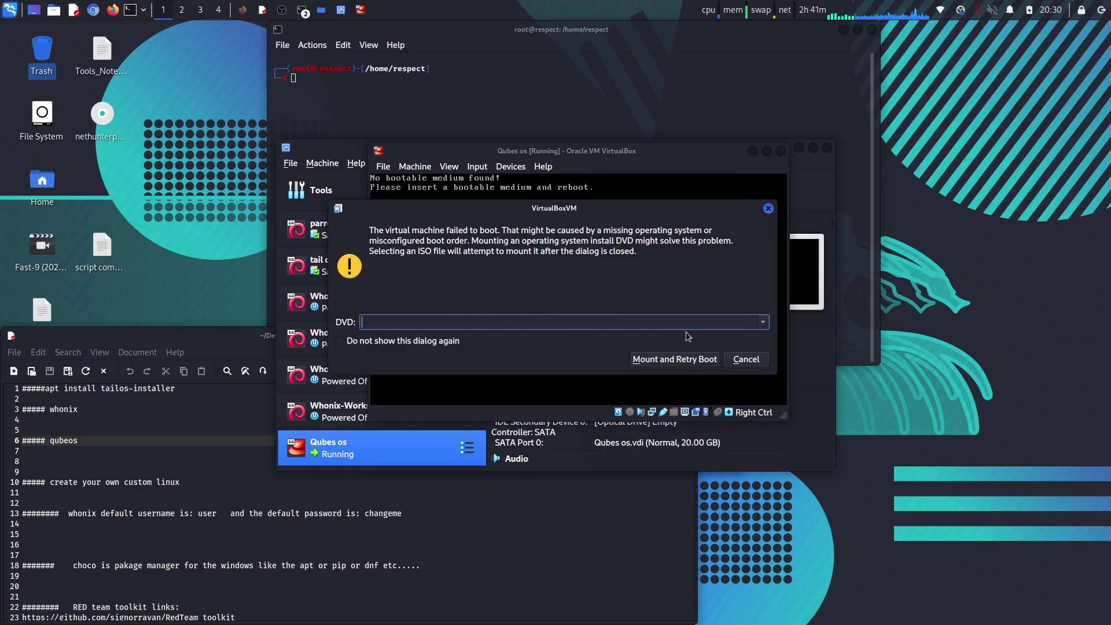
{"action": "left_click", "coordinate": [690, 364]}
{"action": "left_click", "coordinate": [763, 323]}
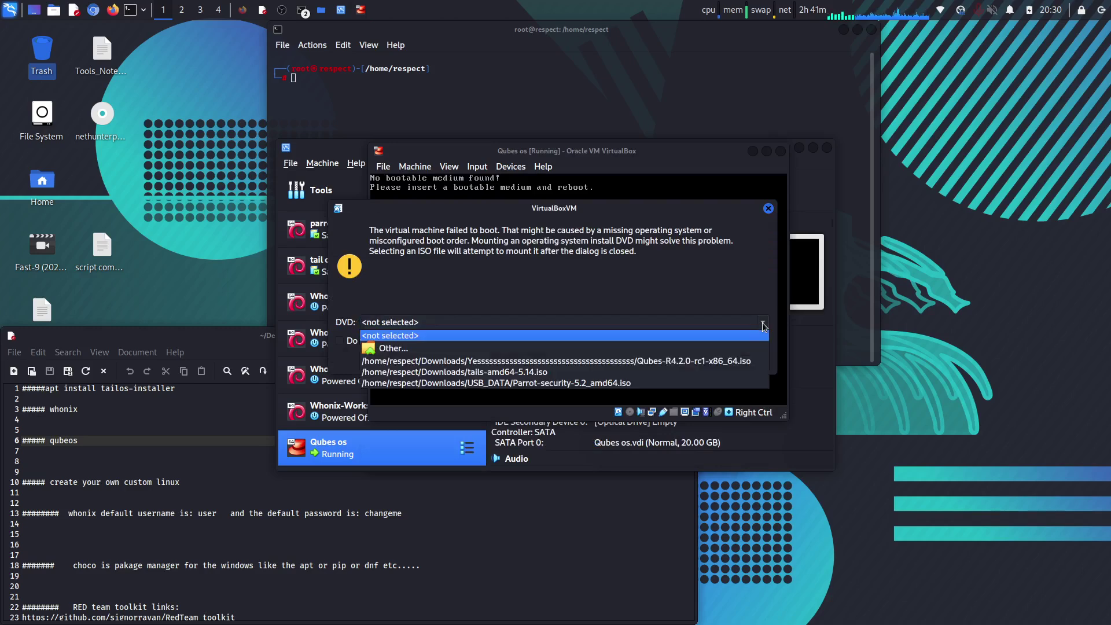
{"action": "left_click", "coordinate": [628, 348]}
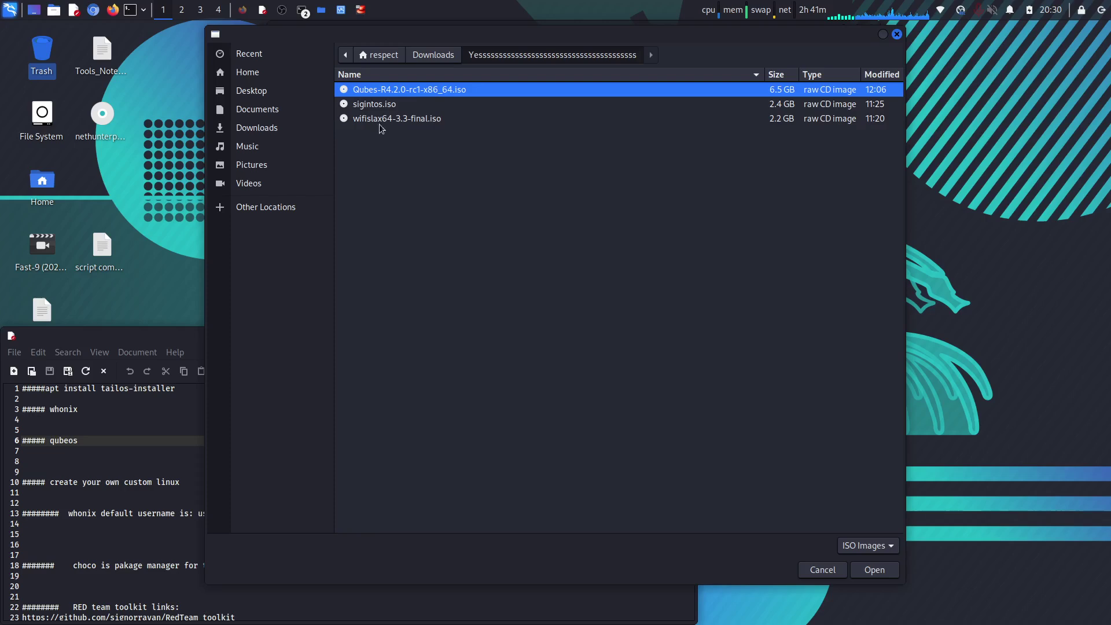
{"action": "left_click", "coordinate": [880, 567]}
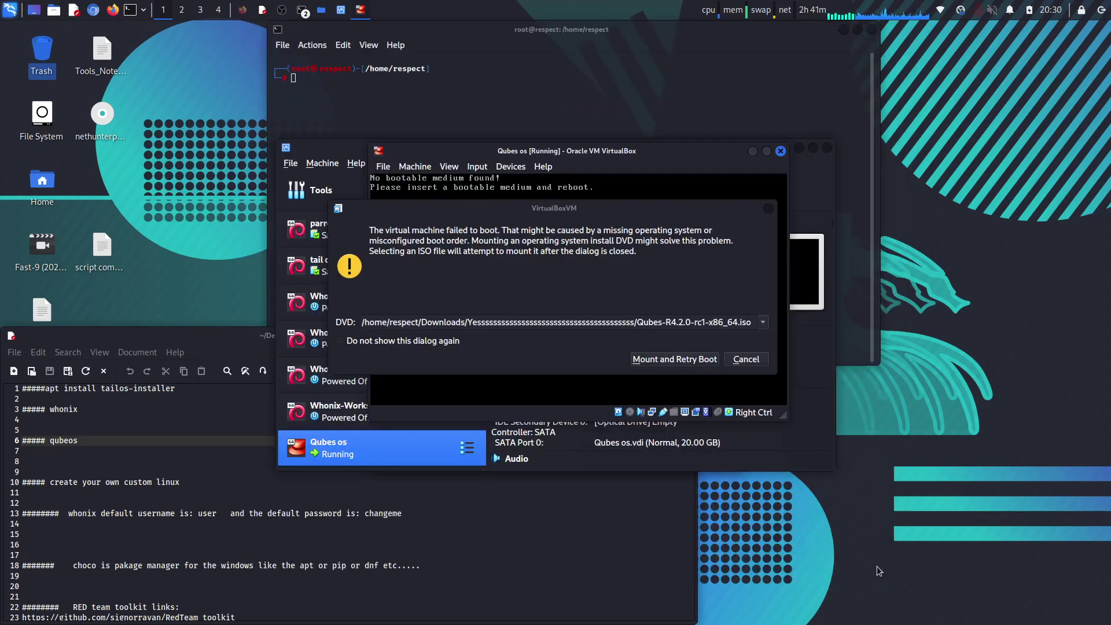
{"action": "left_click", "coordinate": [695, 360]}
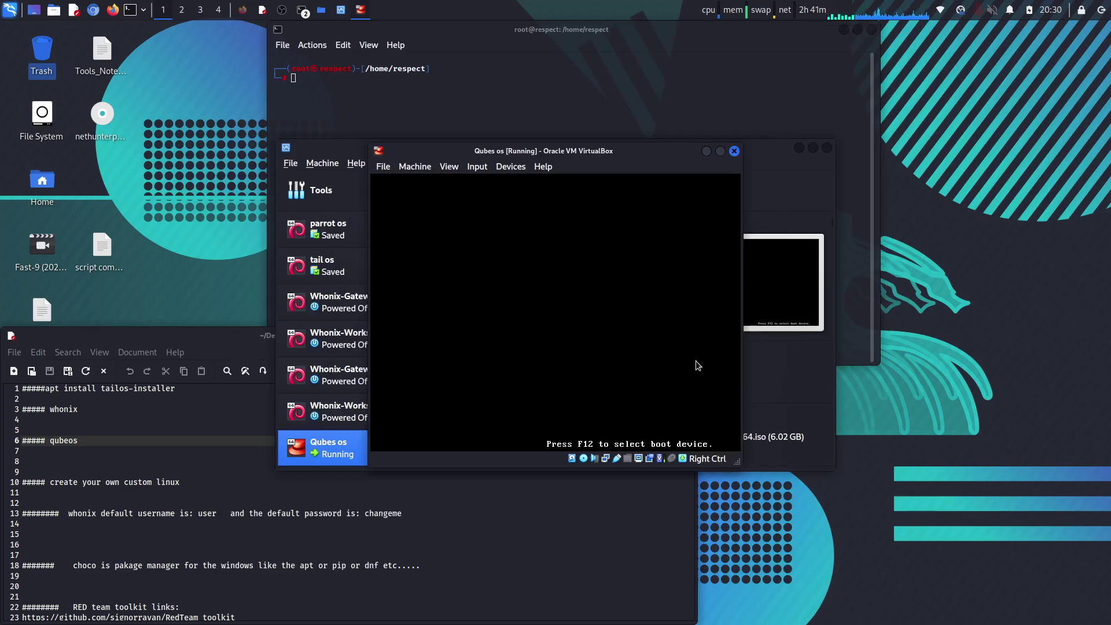
- Stop the GRUB countdown and highlight 'Install Qubes OS R4.2.0-rc1' in the boot menu
{"action": "left_click", "coordinate": [695, 360]}
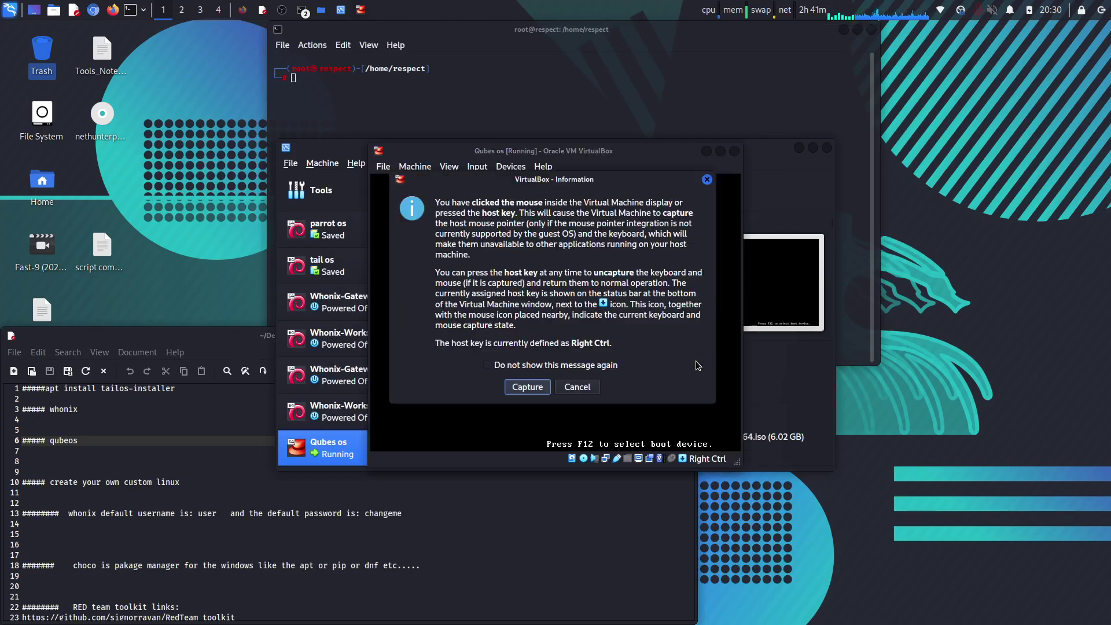
{"action": "left_click", "coordinate": [577, 387]}
{"action": "key", "text": "Up"}
{"action": "key", "text": "Down"}
{"action": "key", "text": "Up"}
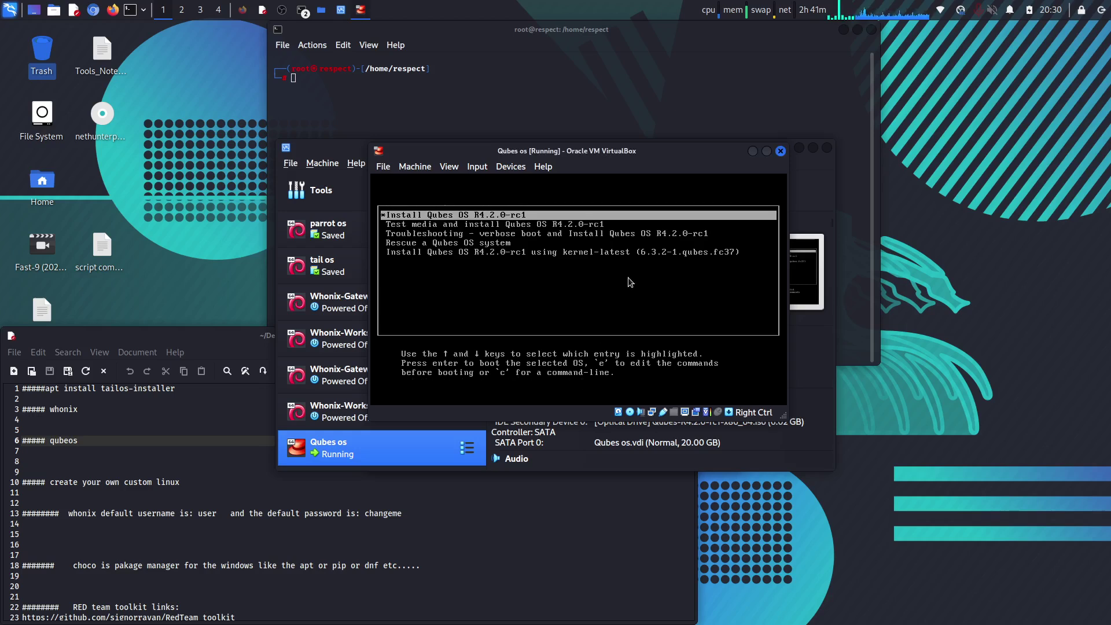
{"action": "key", "text": "Down"}
{"action": "key", "text": "Down"}
{"action": "key", "text": "Down"}
{"action": "key", "text": "Down"}
{"action": "key", "text": "Up"}
{"action": "key", "text": "Up"}
{"action": "key", "text": "Up"}
{"action": "key", "text": "Up"}
{"action": "key", "text": "Down"}
{"action": "key", "text": "Down"}
{"action": "key", "text": "Down"}
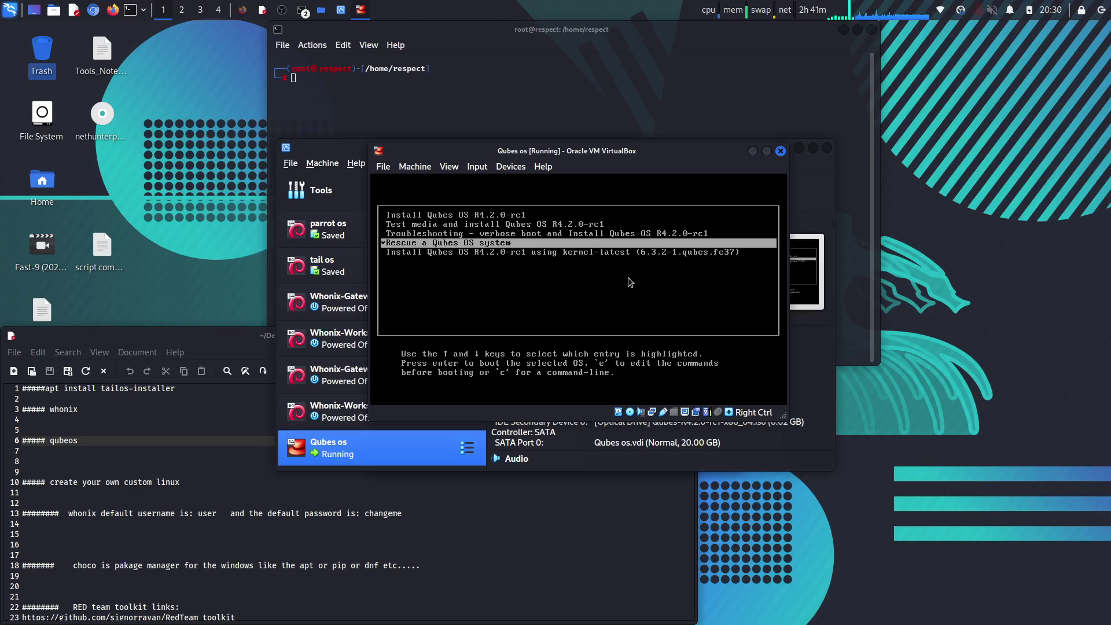
{"action": "key", "text": "Up"}
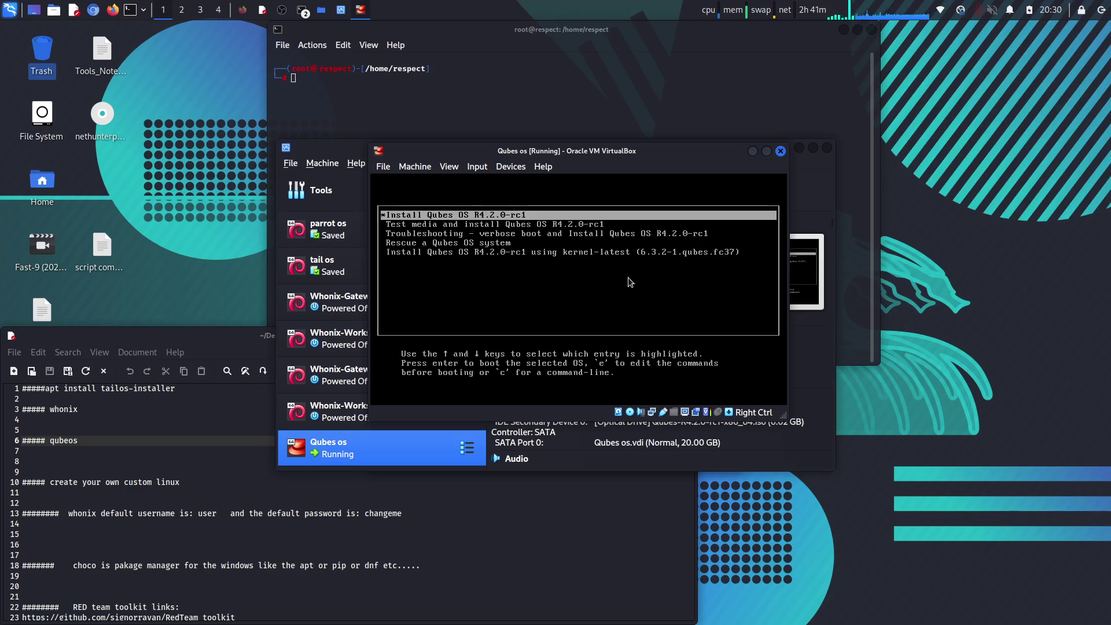
{"action": "key", "text": "Down"}
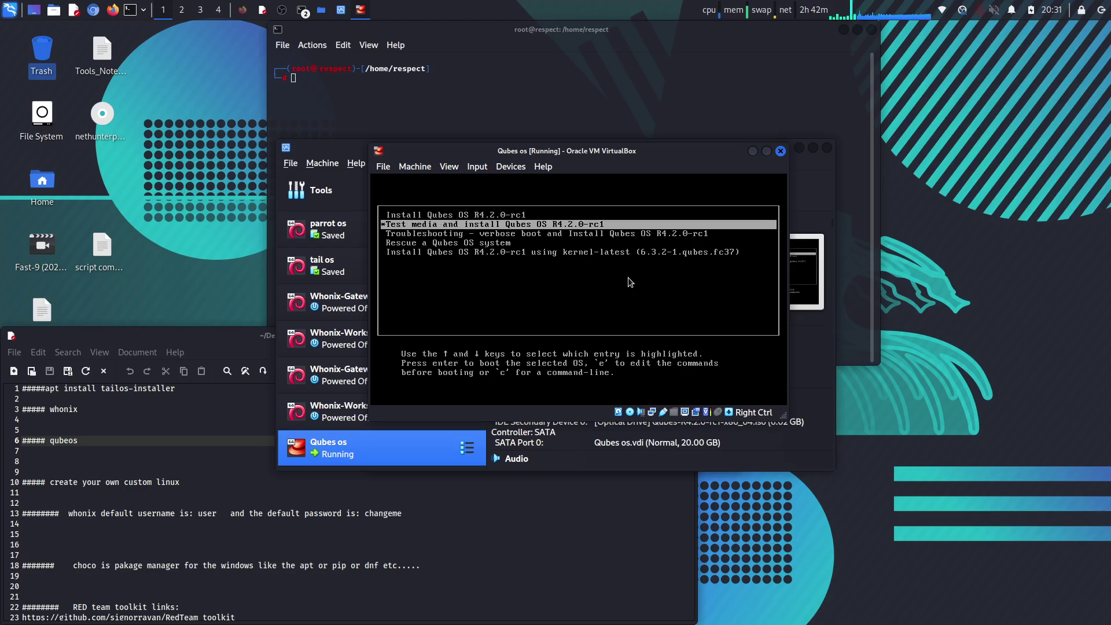
{"action": "key", "text": "Up"}
- Boot the Qubes installer entry and dismiss the mouse-capture and integration notices
{"action": "key", "text": "Return"}
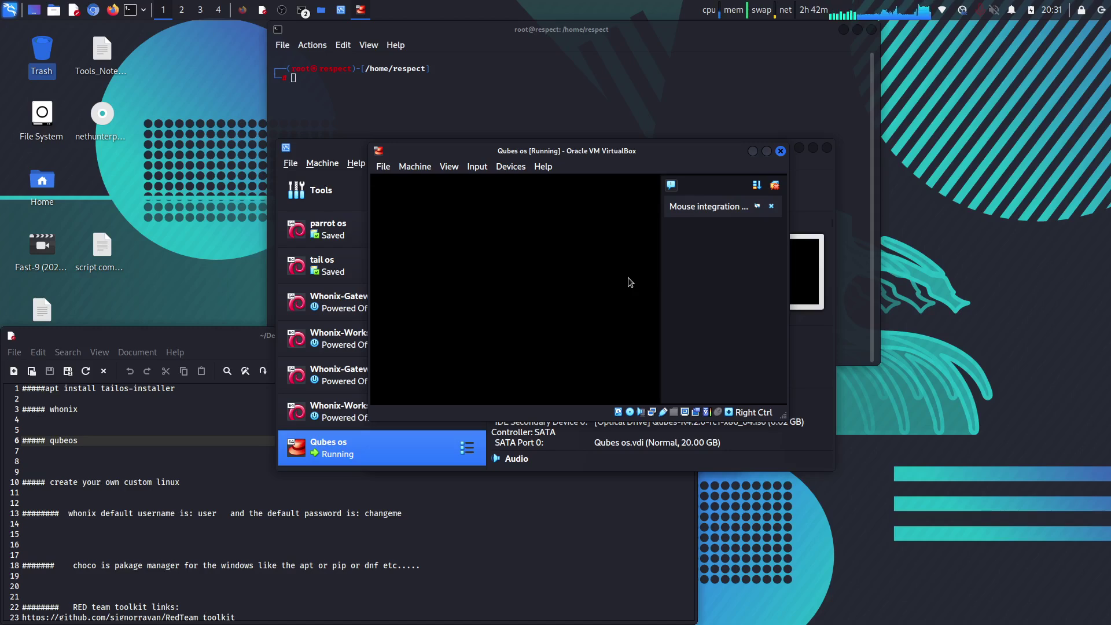
{"action": "left_click", "coordinate": [555, 239]}
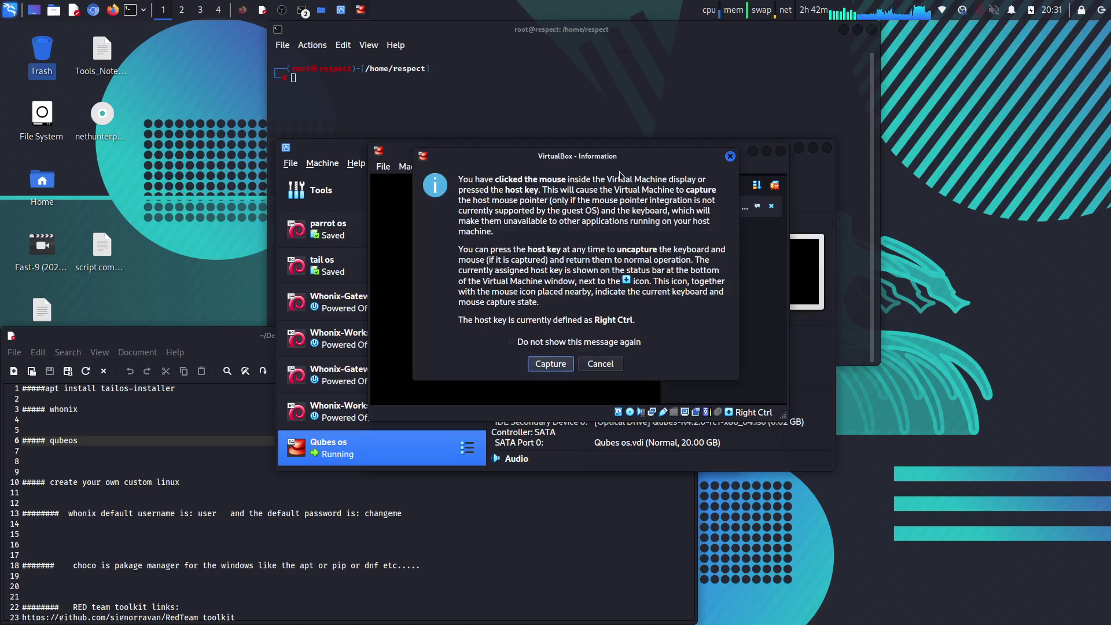
{"action": "left_click", "coordinate": [729, 158]}
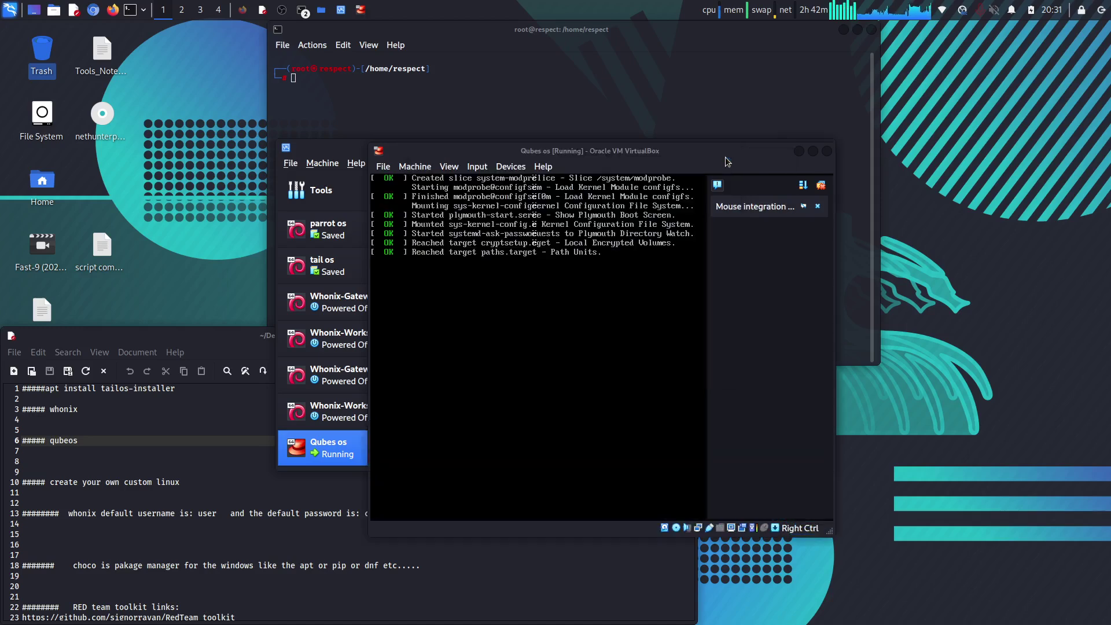
{"action": "left_click", "coordinate": [817, 206]}
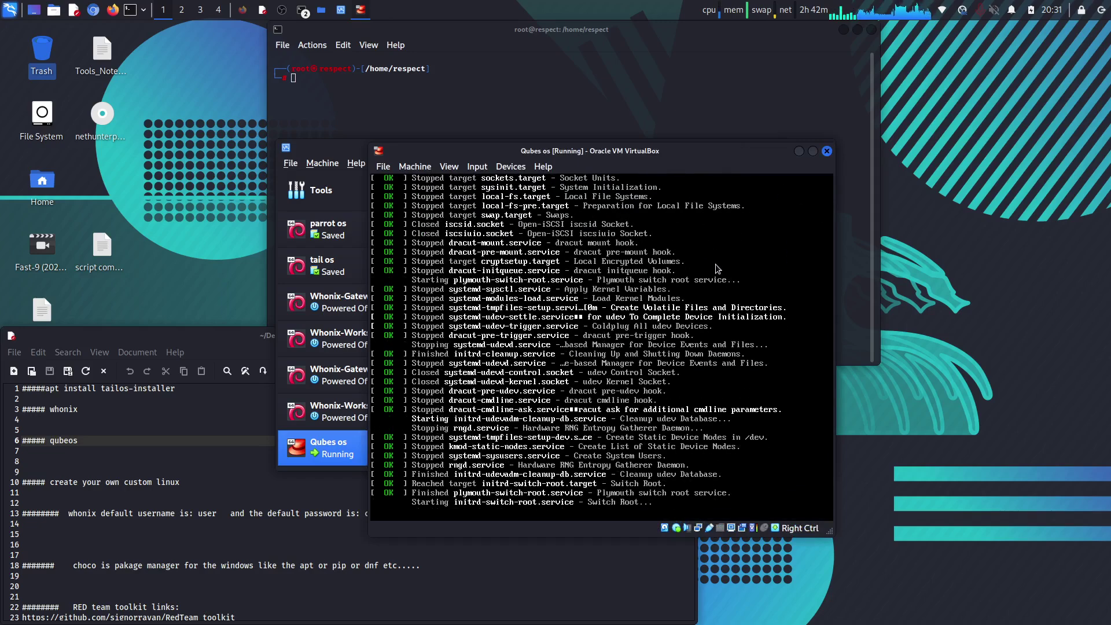
{"action": "left_click", "coordinate": [716, 270]}
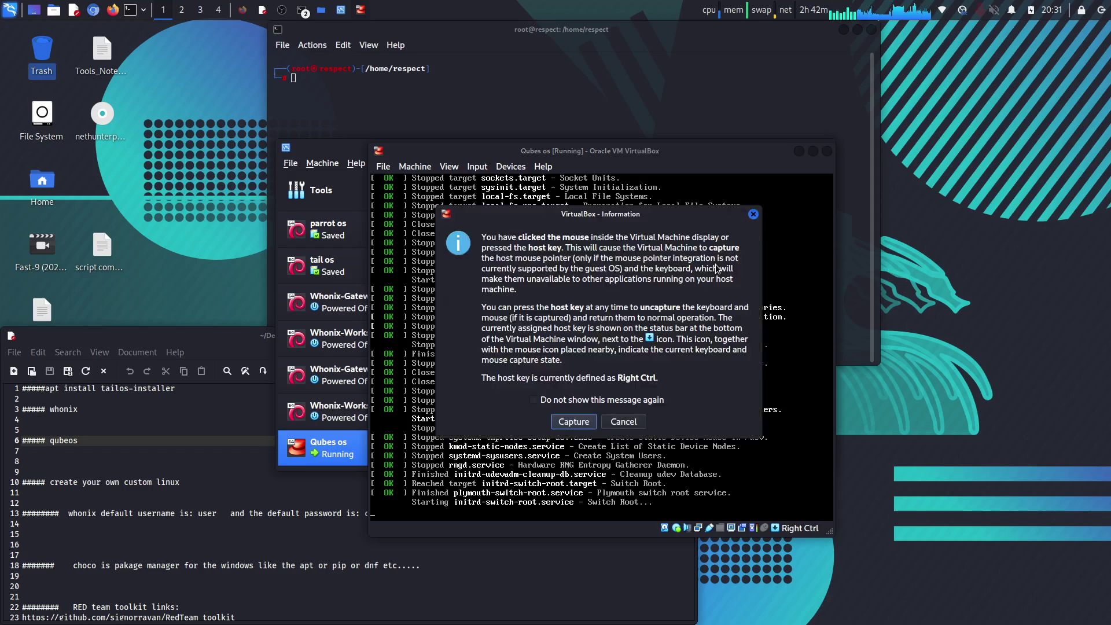
{"action": "left_click", "coordinate": [640, 431]}
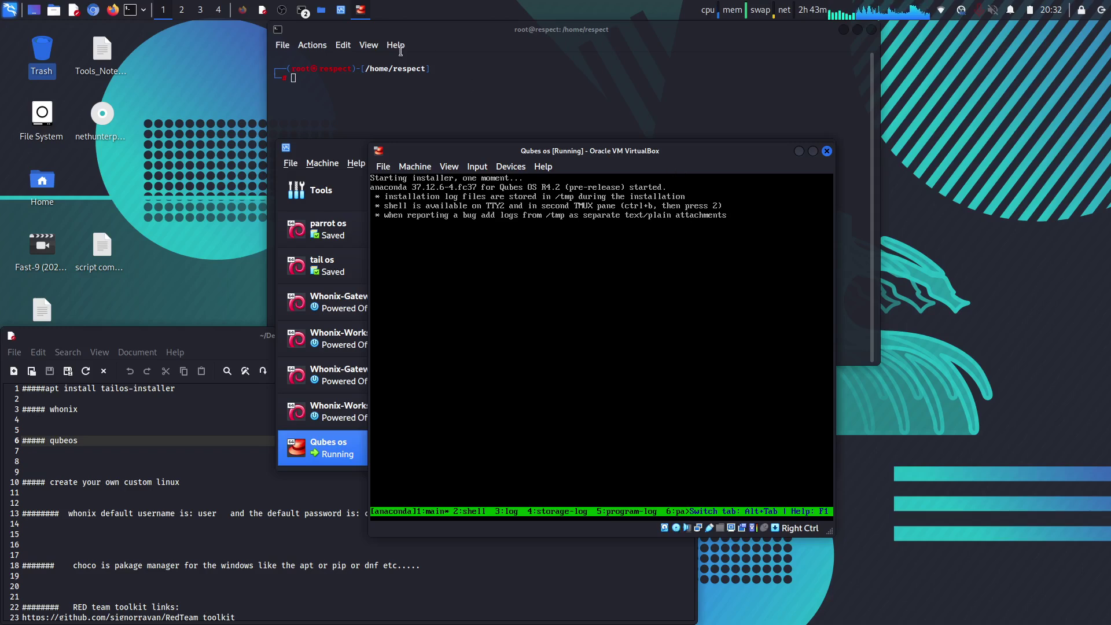
{"action": "left_click", "coordinate": [279, 10]}
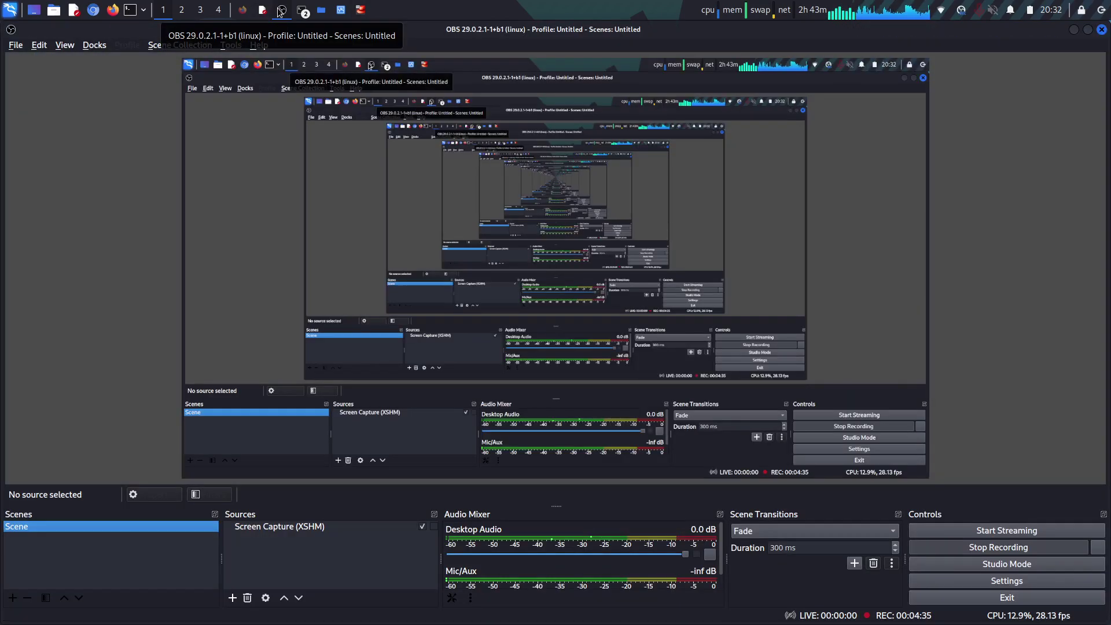
{"action": "left_click", "coordinate": [279, 10]}
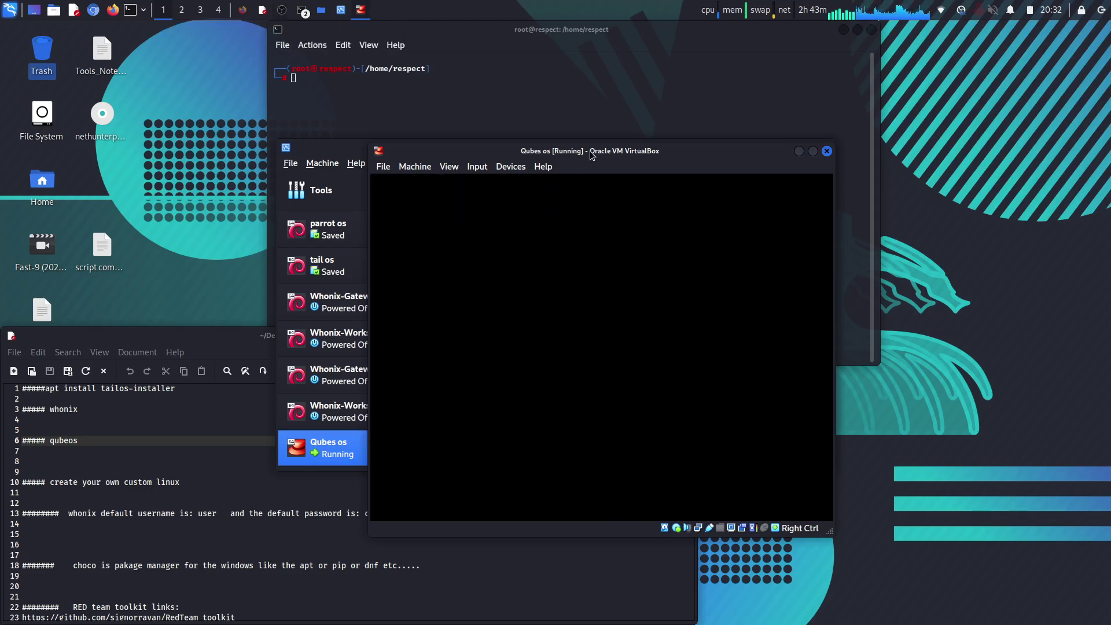
{"action": "left_click_drag", "start_coordinate": [589, 151], "coordinate": [543, 138]}
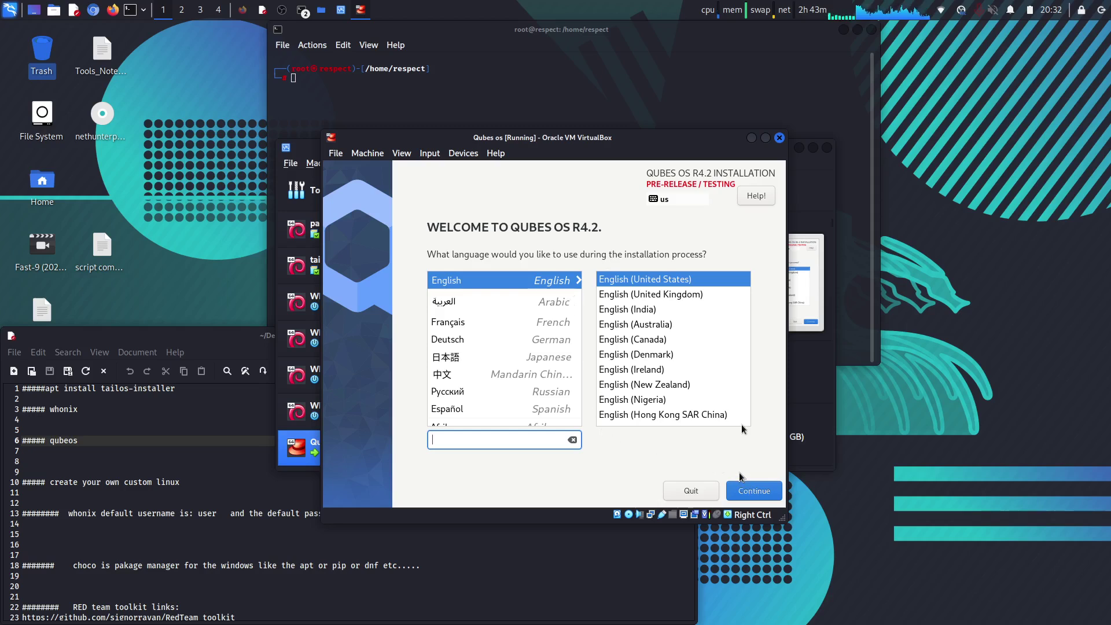
- Dismiss the capture notice and keep English after briefly trying Arabic as installer language
{"action": "left_click", "coordinate": [754, 487]}
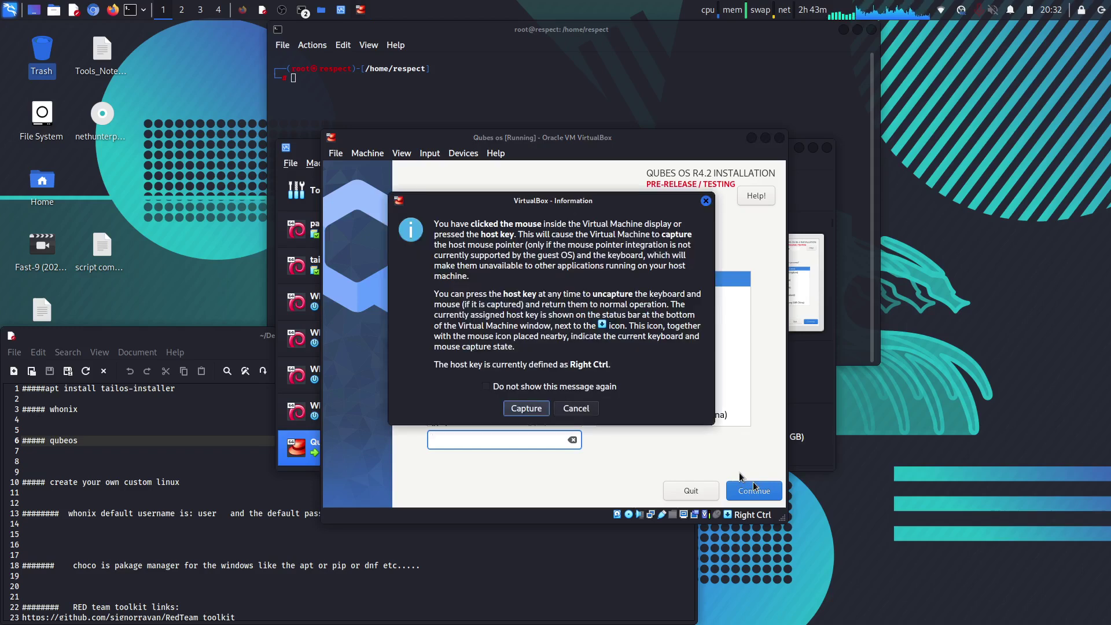
{"action": "left_click", "coordinate": [578, 411]}
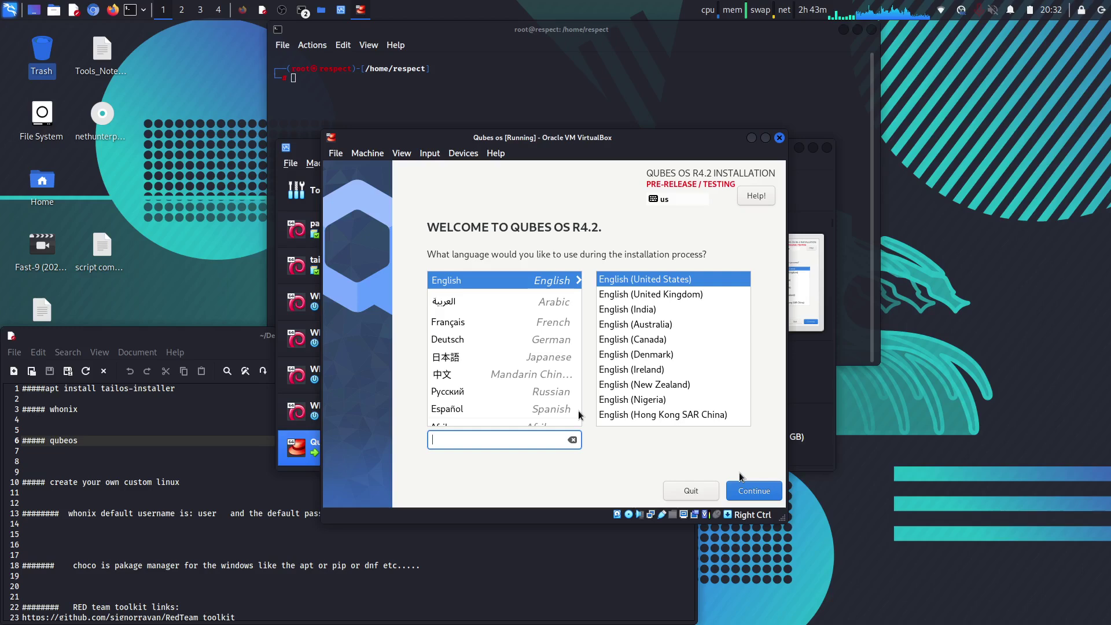
{"action": "key", "text": "Down"}
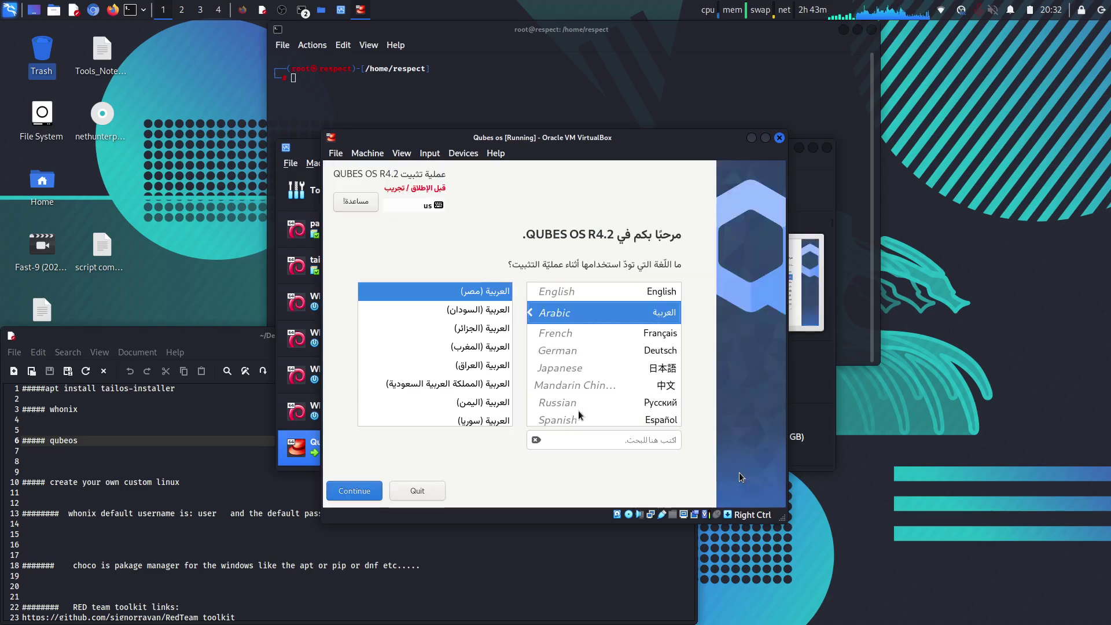
{"action": "key", "text": "Up"}
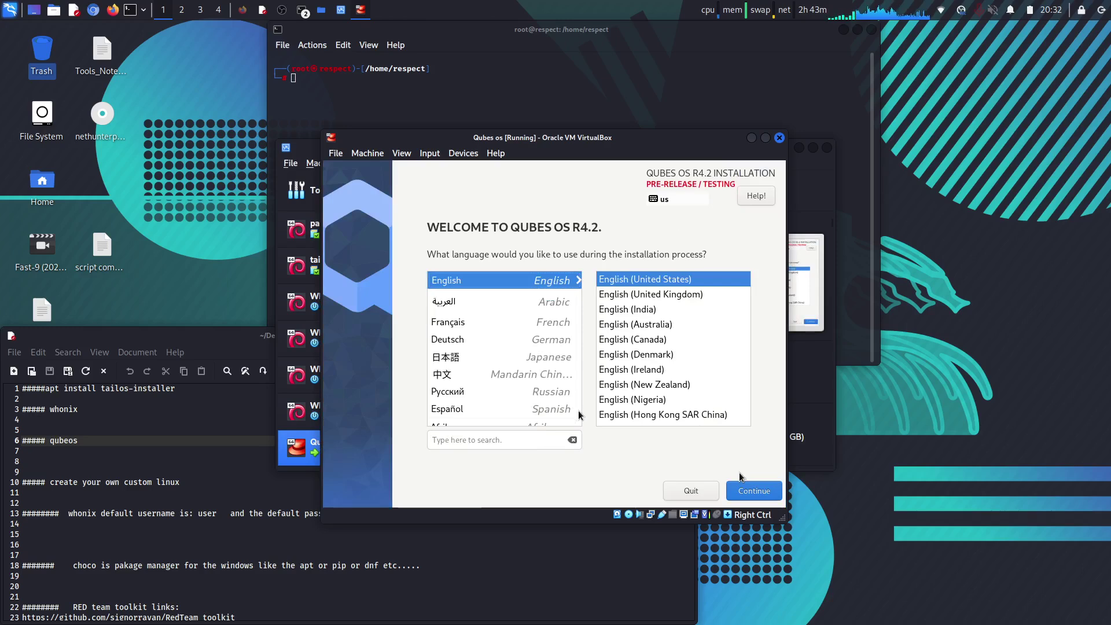
- Maximize the Qubes VM window and decline the repeated mouse-capture notices
{"action": "left_click", "coordinate": [765, 139]}
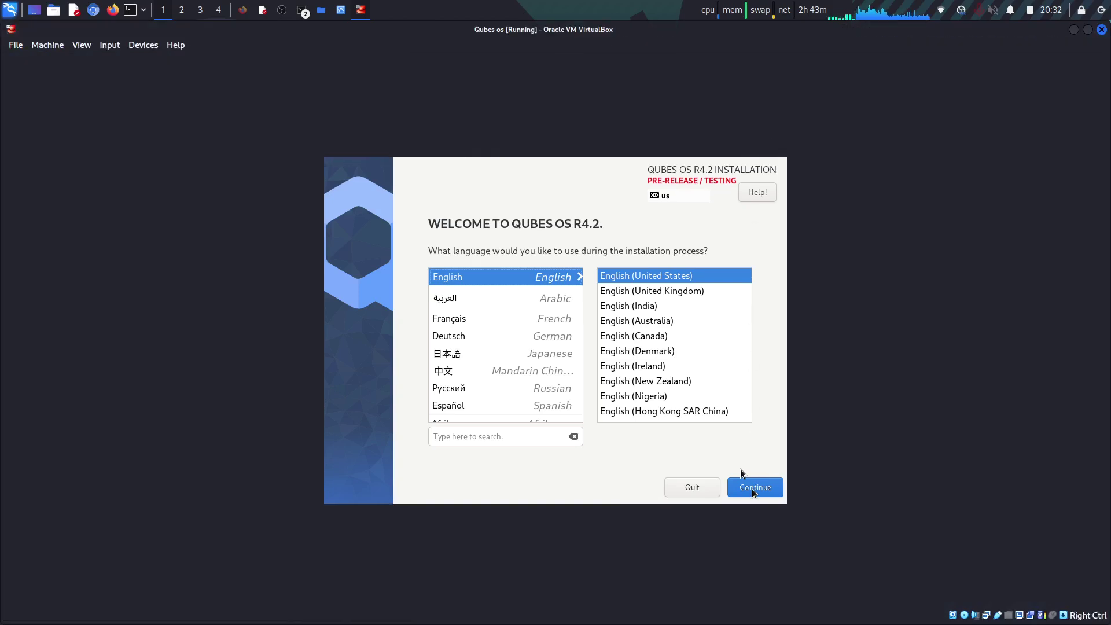
{"action": "left_click", "coordinate": [740, 472]}
{"action": "key", "text": "Tab"}
{"action": "key", "text": "Return"}
{"action": "left_click", "coordinate": [741, 470]}
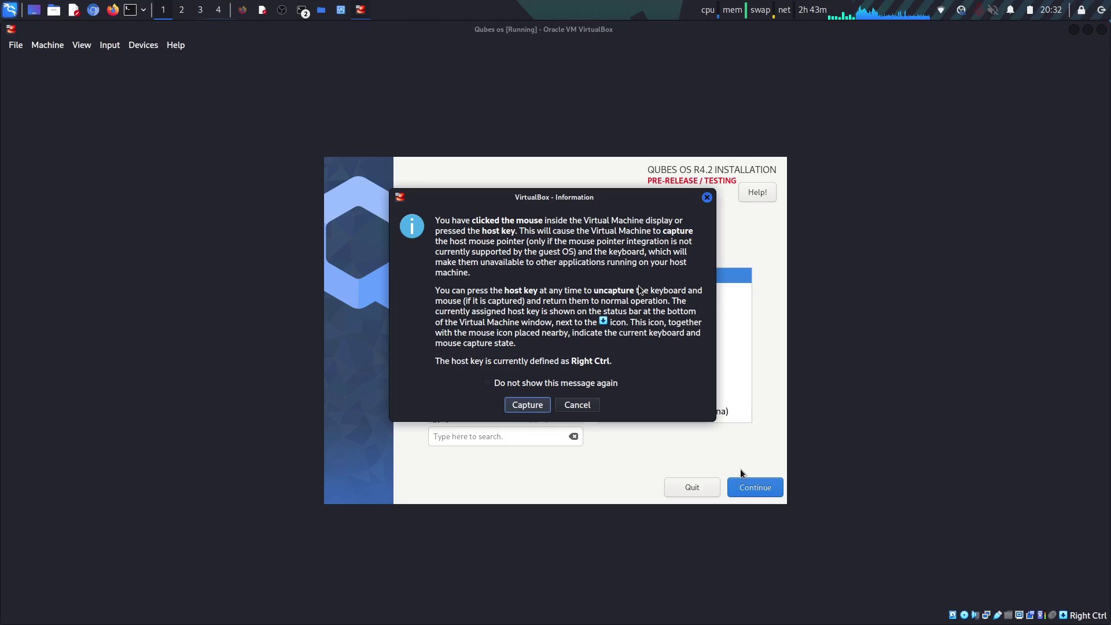
{"action": "left_click", "coordinate": [569, 409]}
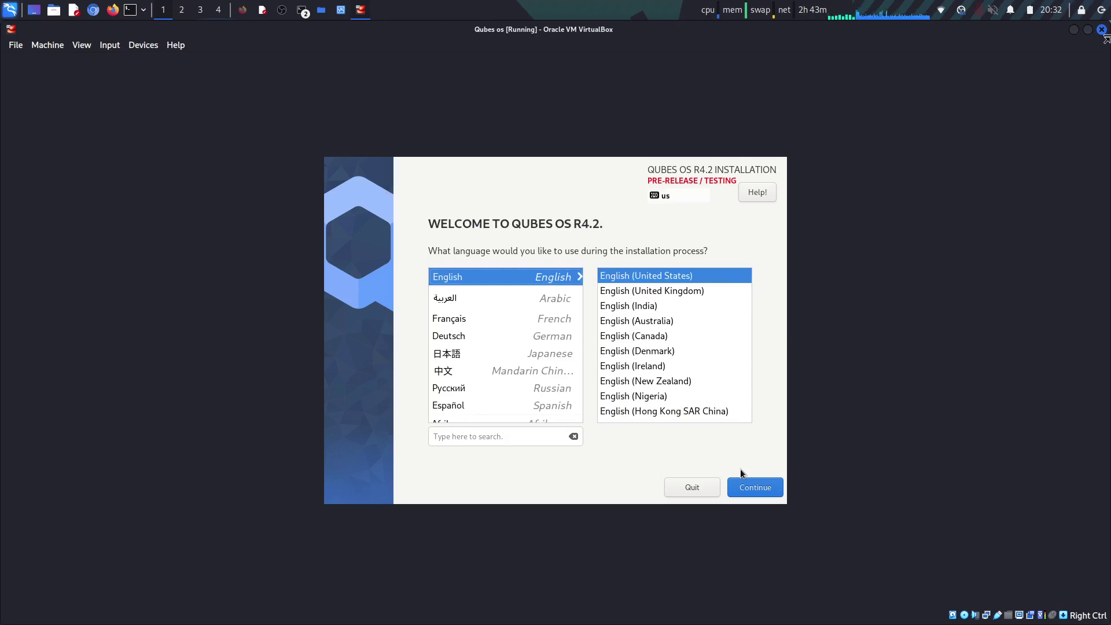
- Restore the VM window, decline mouse capture, and show Keyboard and Mouse Integration options
{"action": "left_click", "coordinate": [1087, 29]}
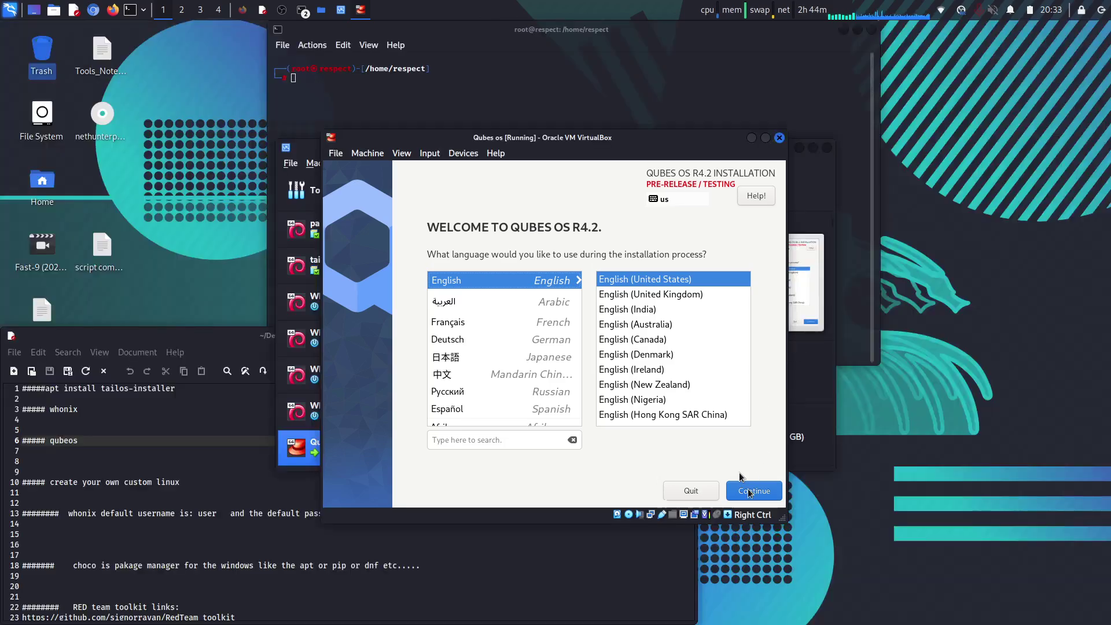
{"action": "left_click", "coordinate": [750, 491]}
{"action": "left_click", "coordinate": [577, 409]}
{"action": "left_click", "coordinate": [694, 227]}
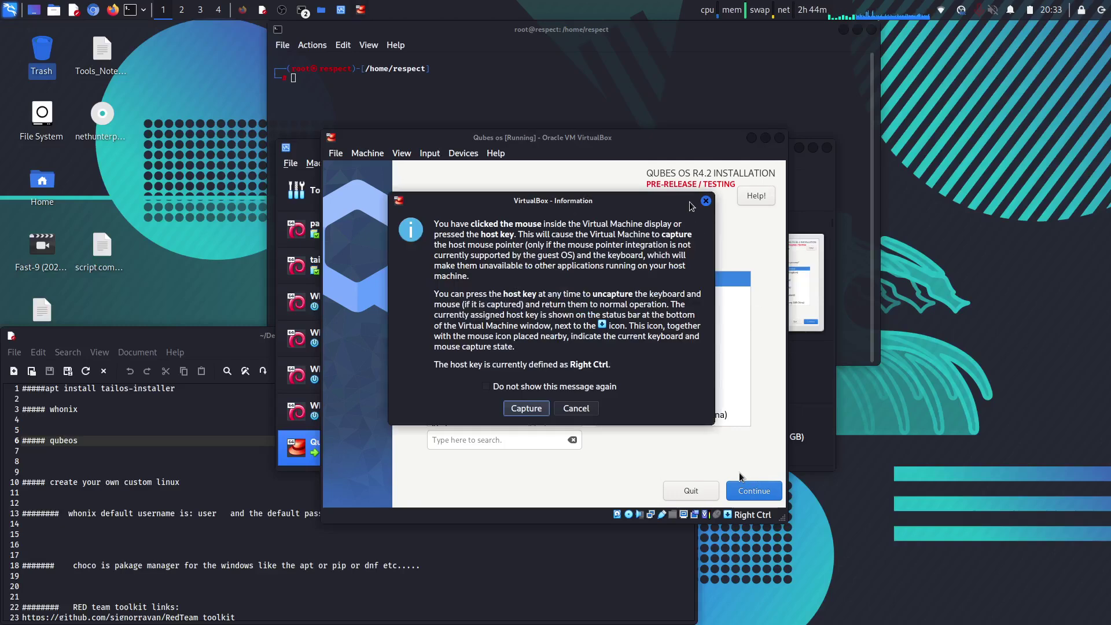
{"action": "left_click", "coordinate": [706, 201]}
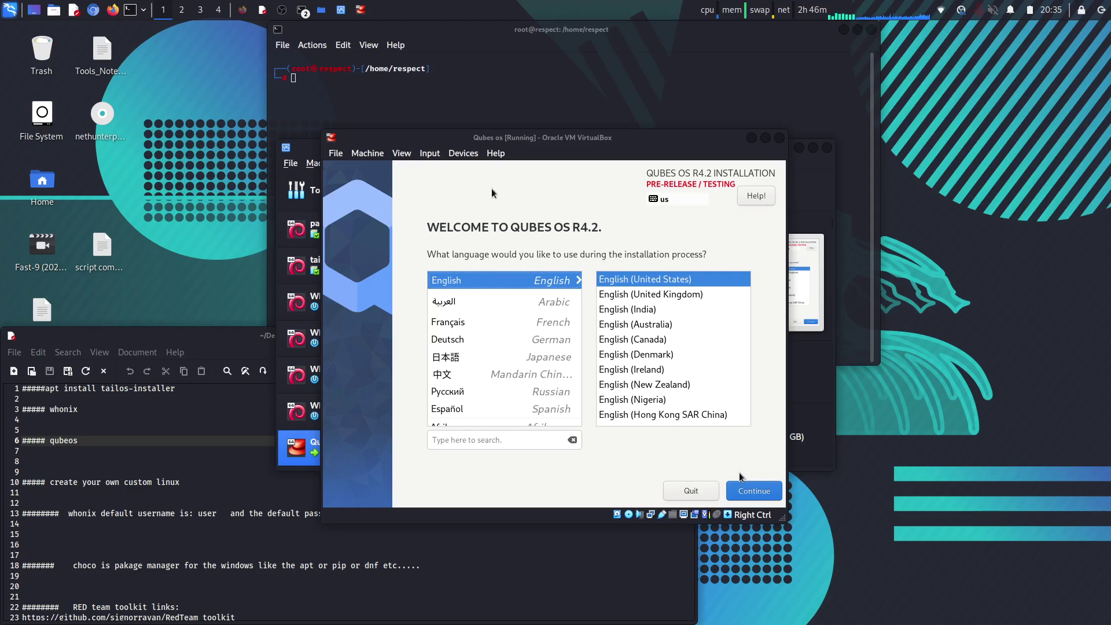
{"action": "left_click", "coordinate": [434, 156]}
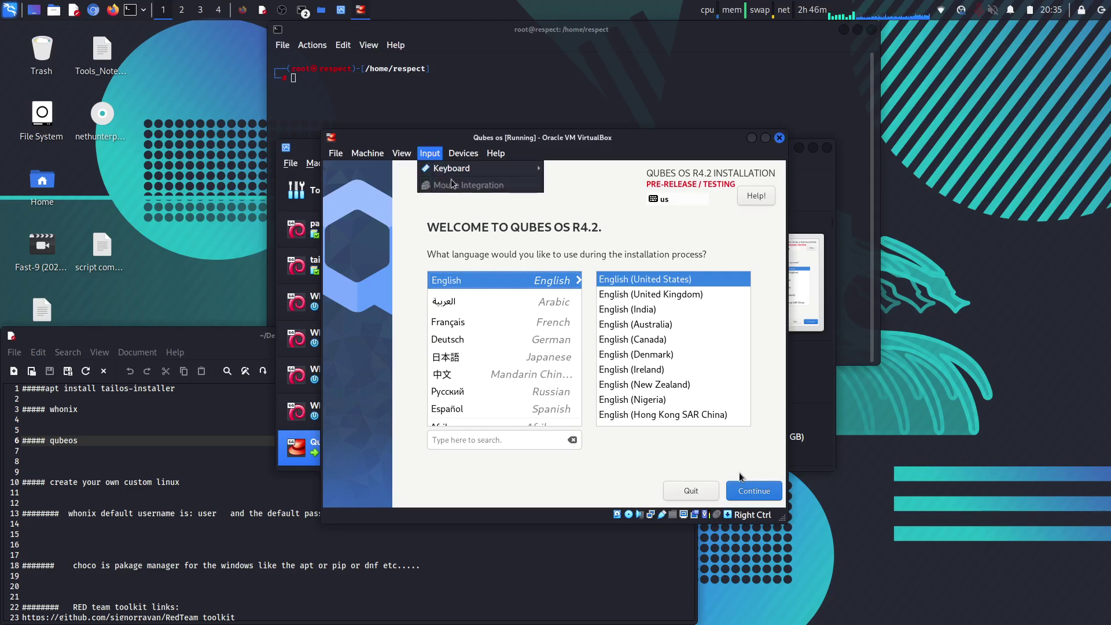
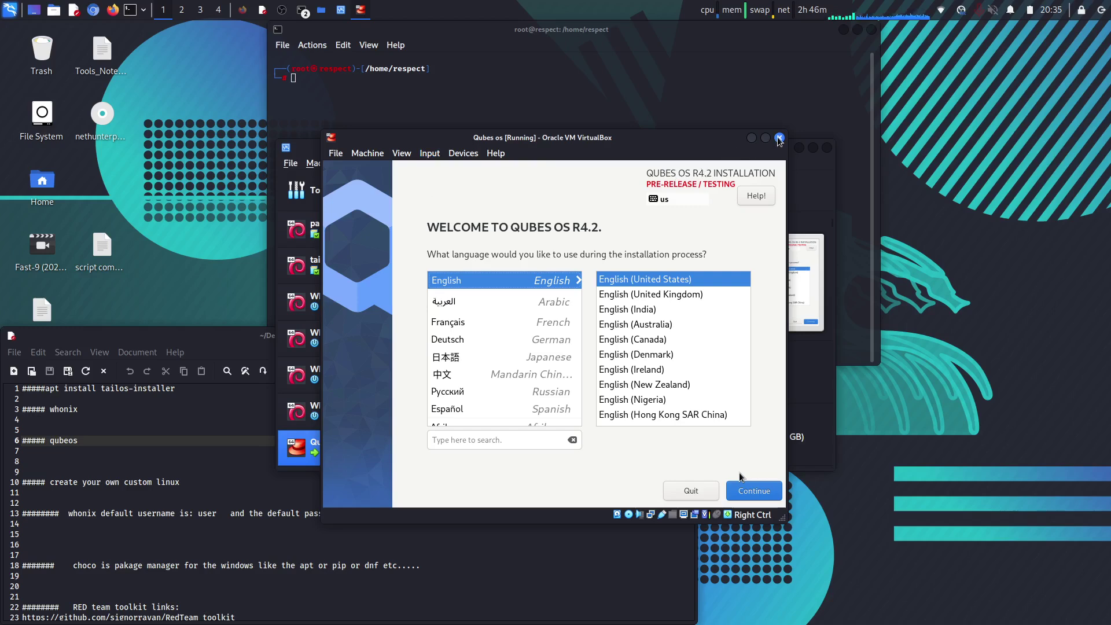
- Close the Qubes os machine window, choosing 'Power off the machine'
{"action": "left_click", "coordinate": [779, 138]}
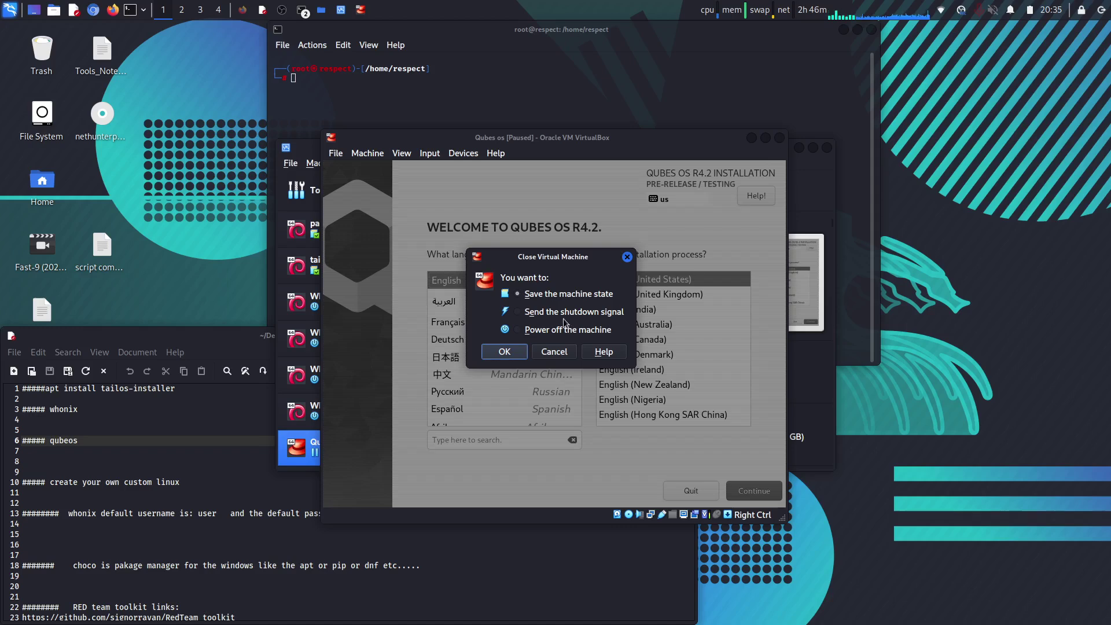
{"action": "left_click", "coordinate": [507, 351]}
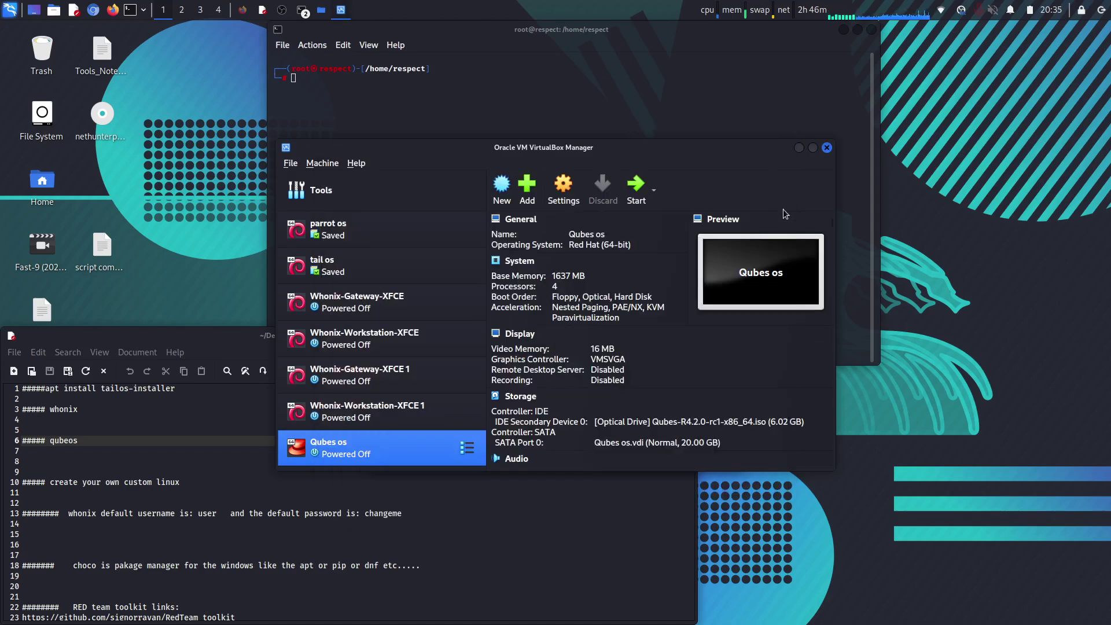
- View Qubes os as Powered Off in the VirtualBox Manager list
{"action": "left_click", "coordinate": [945, 236]}
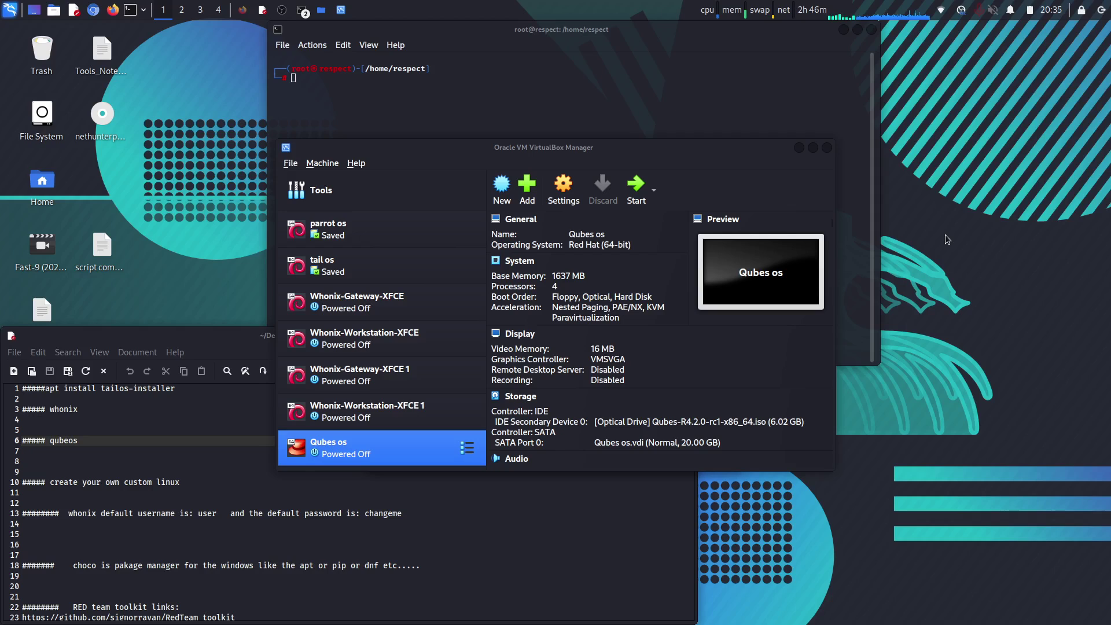